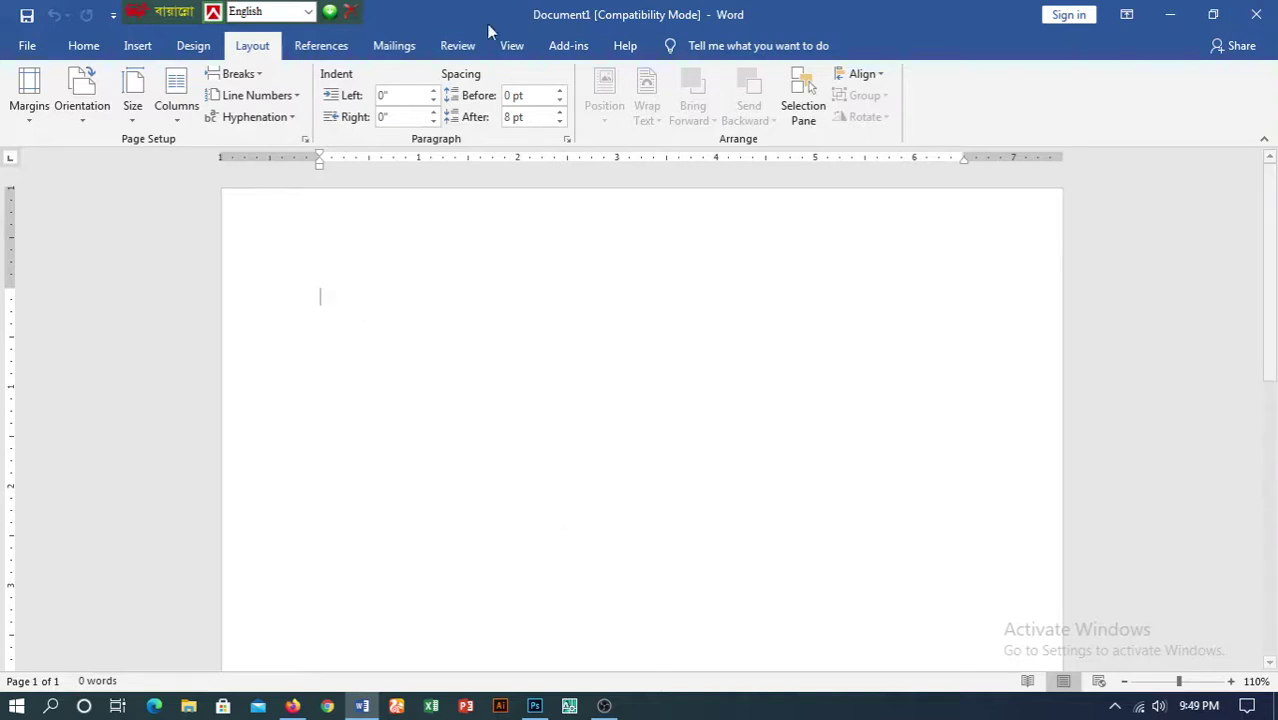
- Bring up the Home tab formatting tools in the blank Document1
{"action": "left_click", "coordinate": [84, 48]}
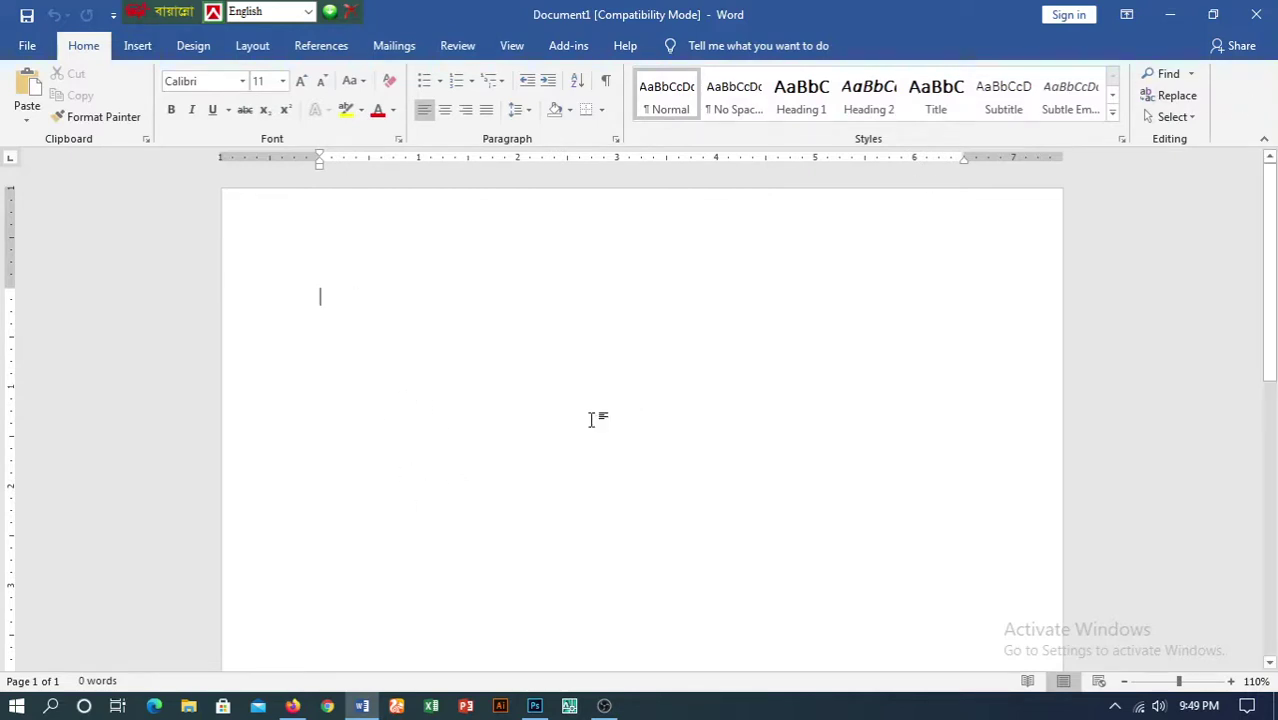
- Close the blank document, refresh the desktop, and relaunch Word from the taskbar
{"action": "left_click", "coordinate": [1256, 14]}
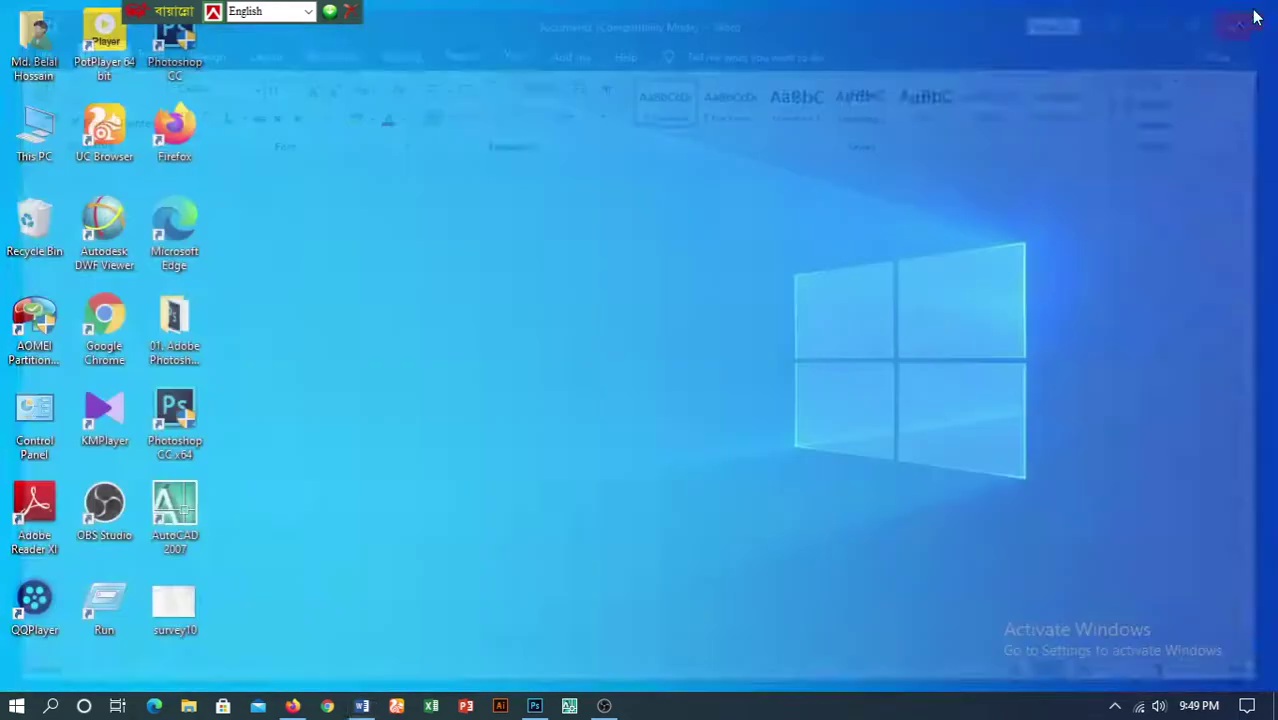
{"action": "right_click", "coordinate": [411, 149]}
{"action": "right_click", "coordinate": [489, 212]}
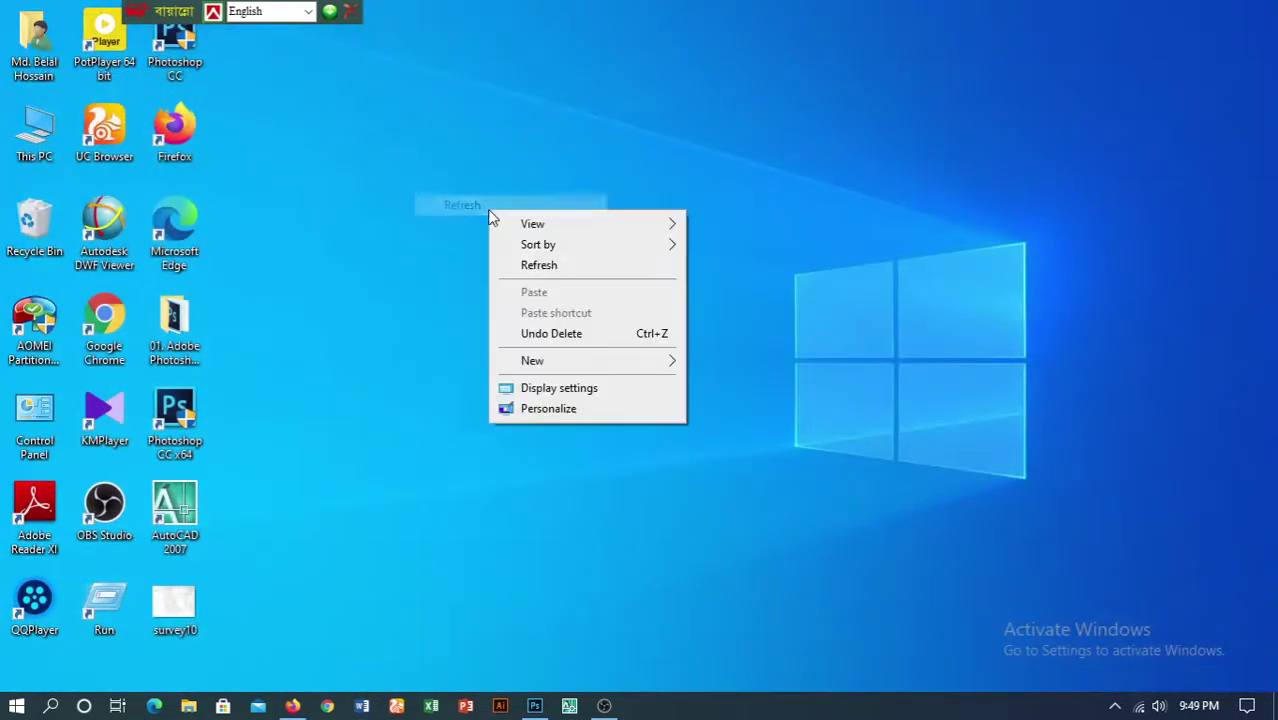
{"action": "left_click", "coordinate": [548, 266]}
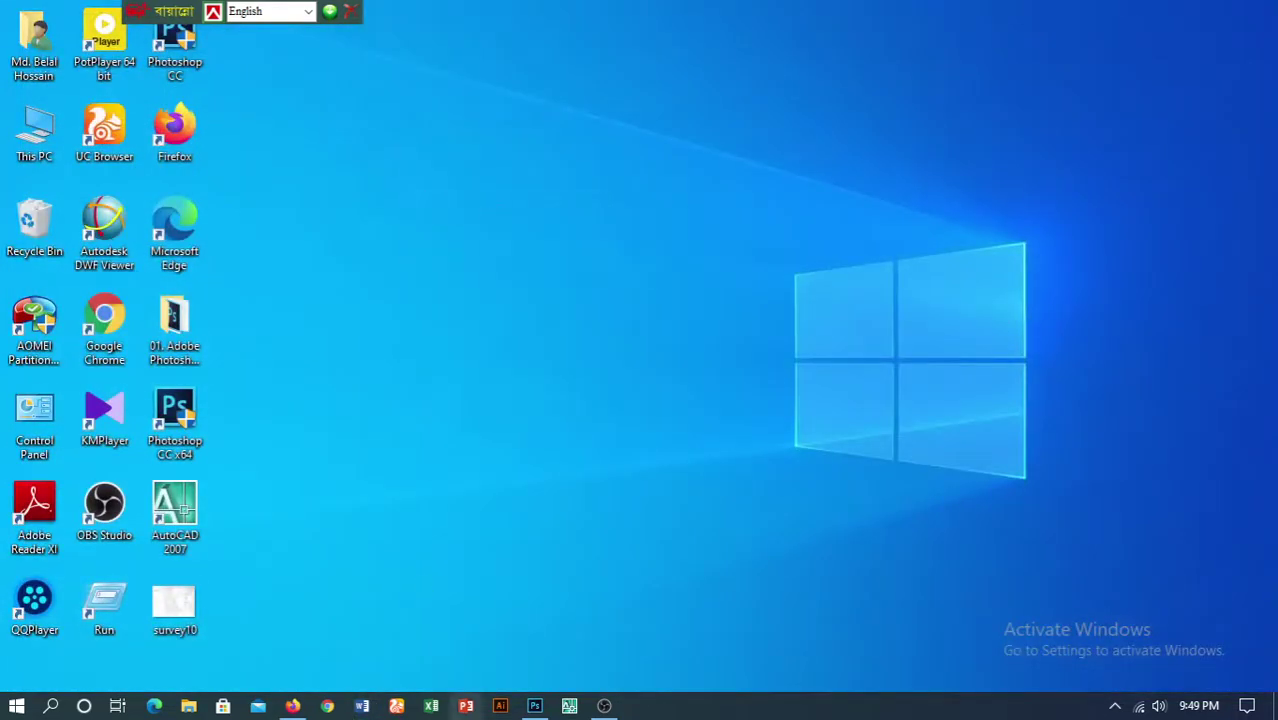
{"action": "left_click", "coordinate": [364, 707]}
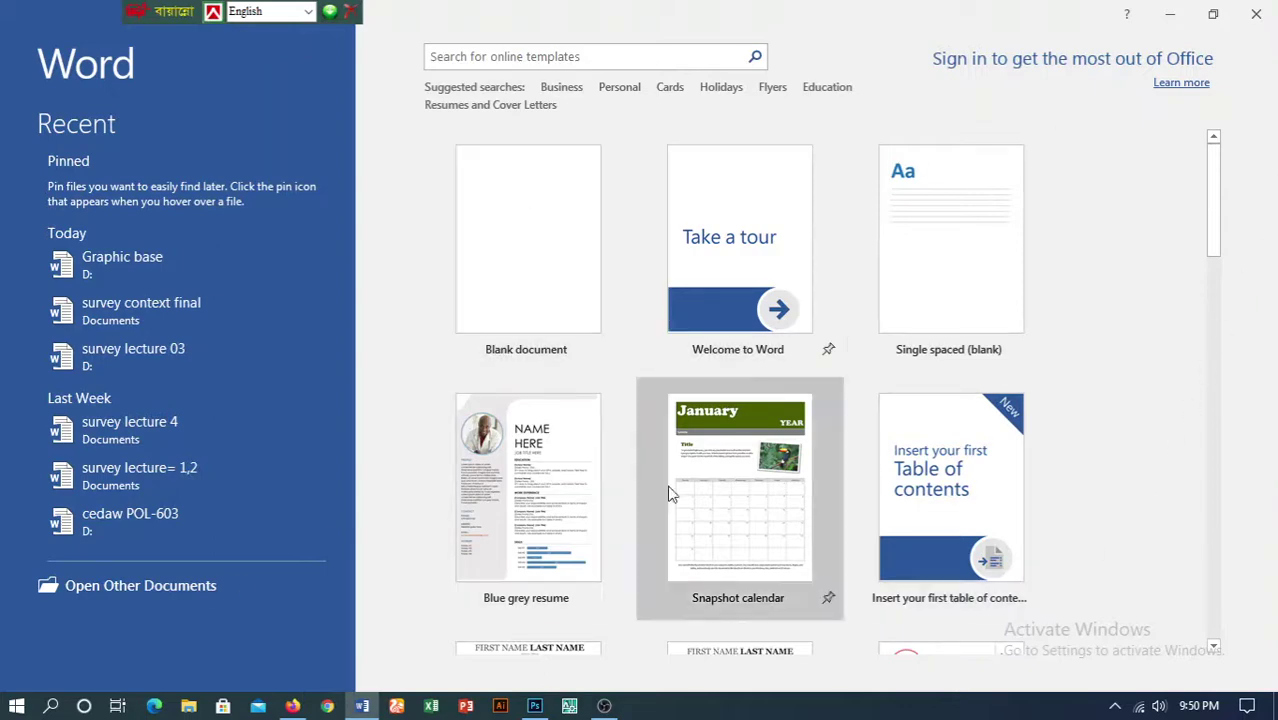
- Create a blank document and show the Layout tab's paper size list
{"action": "left_click", "coordinate": [527, 292]}
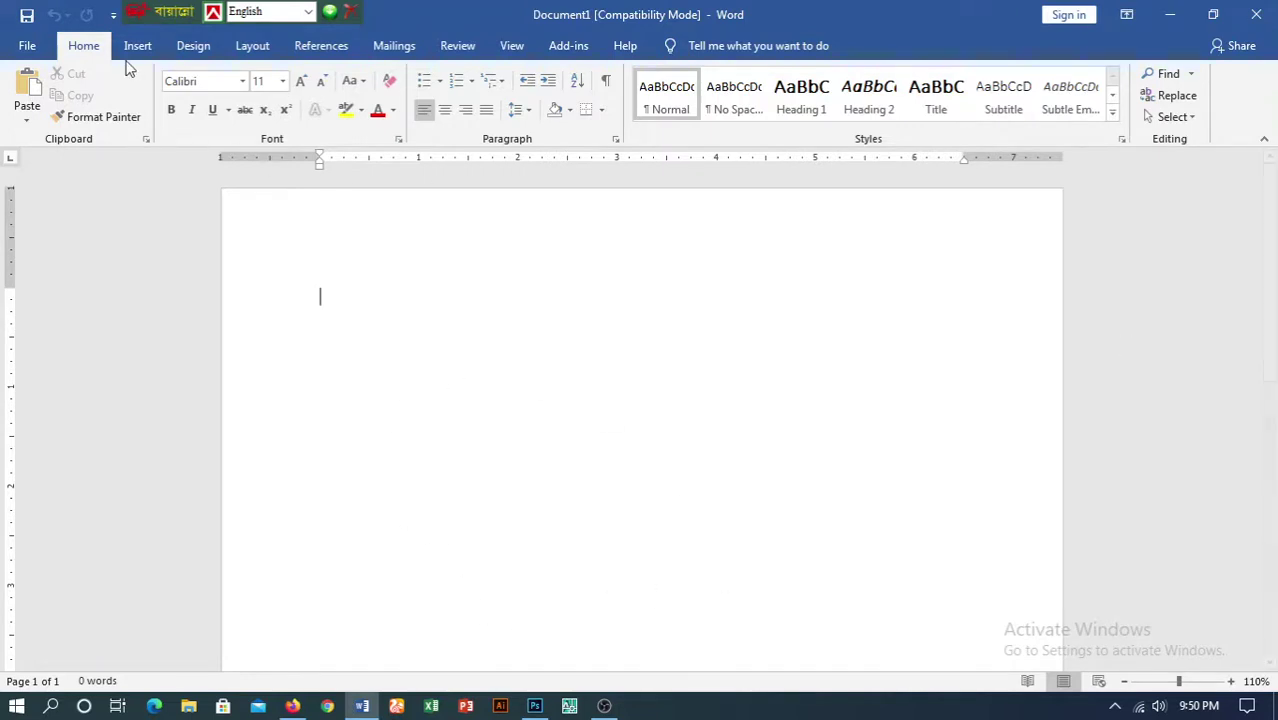
{"action": "left_click", "coordinate": [259, 50]}
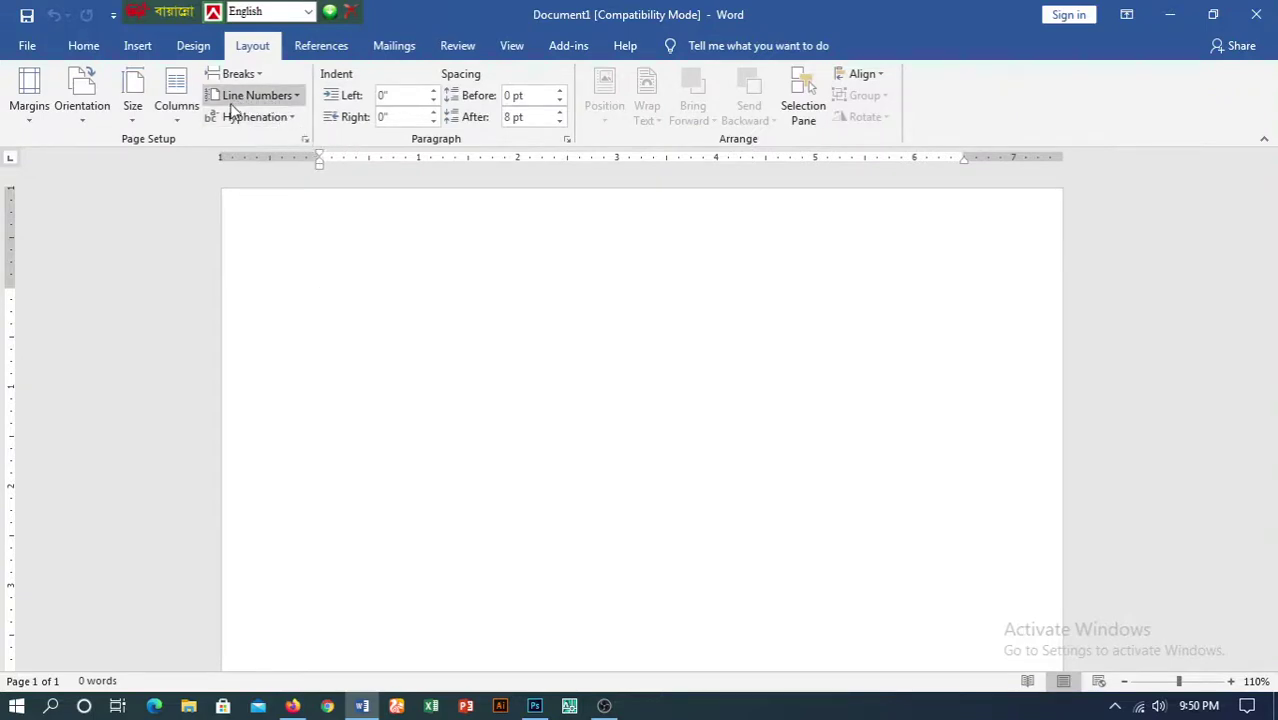
{"action": "left_click", "coordinate": [133, 115]}
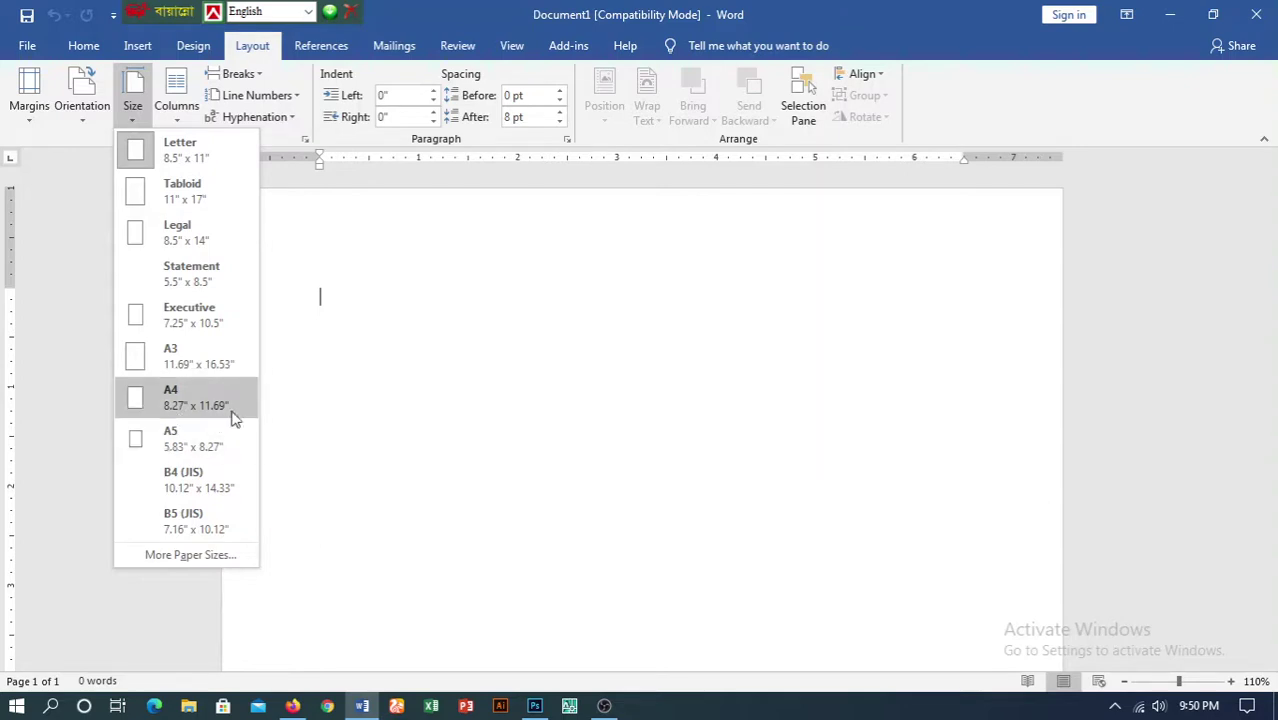
- Set the page size to A4, then change it to Legal
{"action": "left_click", "coordinate": [202, 397]}
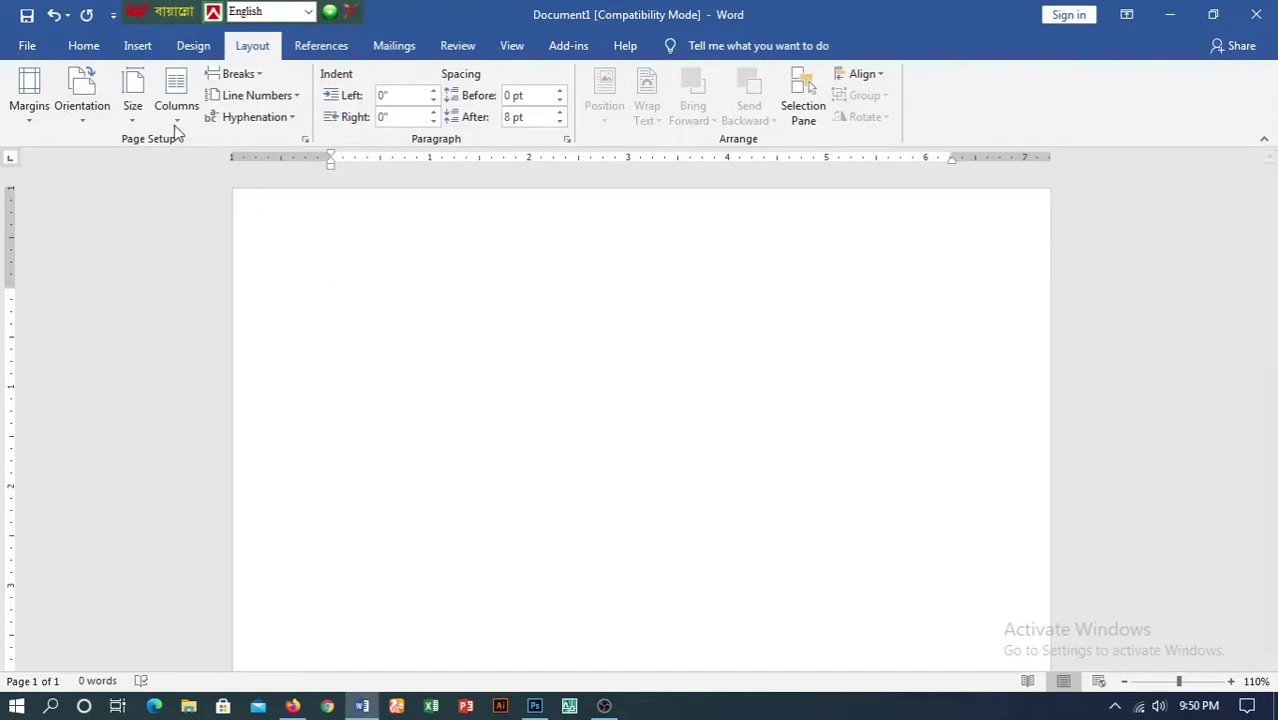
{"action": "left_click", "coordinate": [133, 116]}
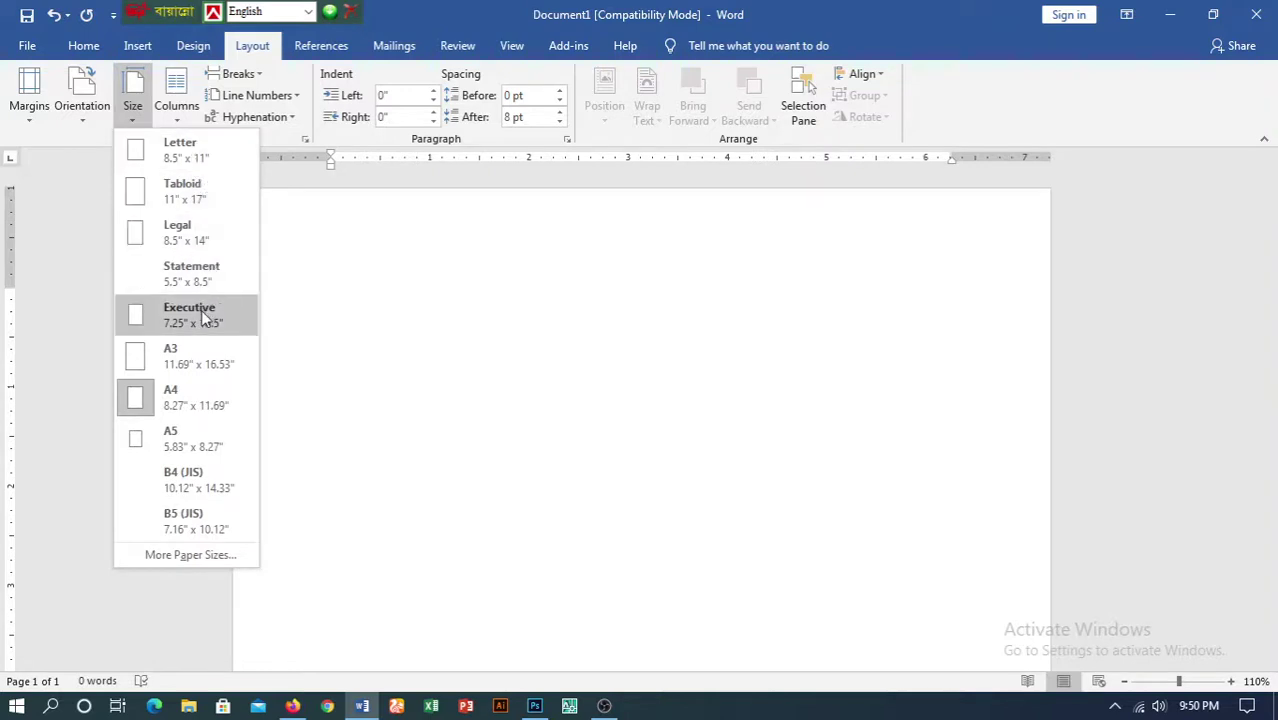
{"action": "left_click", "coordinate": [190, 248]}
- Scroll through the Legal page to check it, then set the size back to A4
{"action": "scroll", "coordinate": [653, 365], "scroll_direction": "down", "scroll_amount": 2}
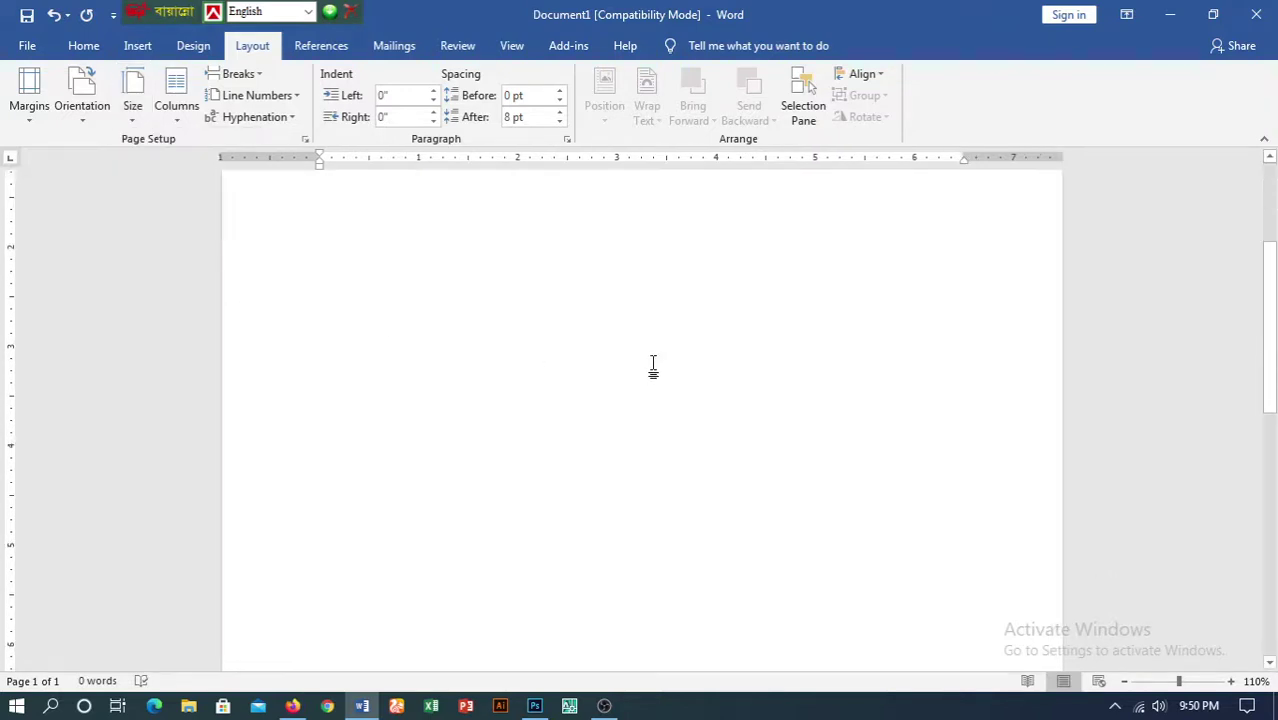
{"action": "scroll", "coordinate": [661, 370], "scroll_direction": "down", "scroll_amount": 5}
{"action": "scroll", "coordinate": [668, 383], "scroll_direction": "down", "scroll_amount": 6}
{"action": "scroll", "coordinate": [668, 383], "scroll_direction": "up", "scroll_amount": 5}
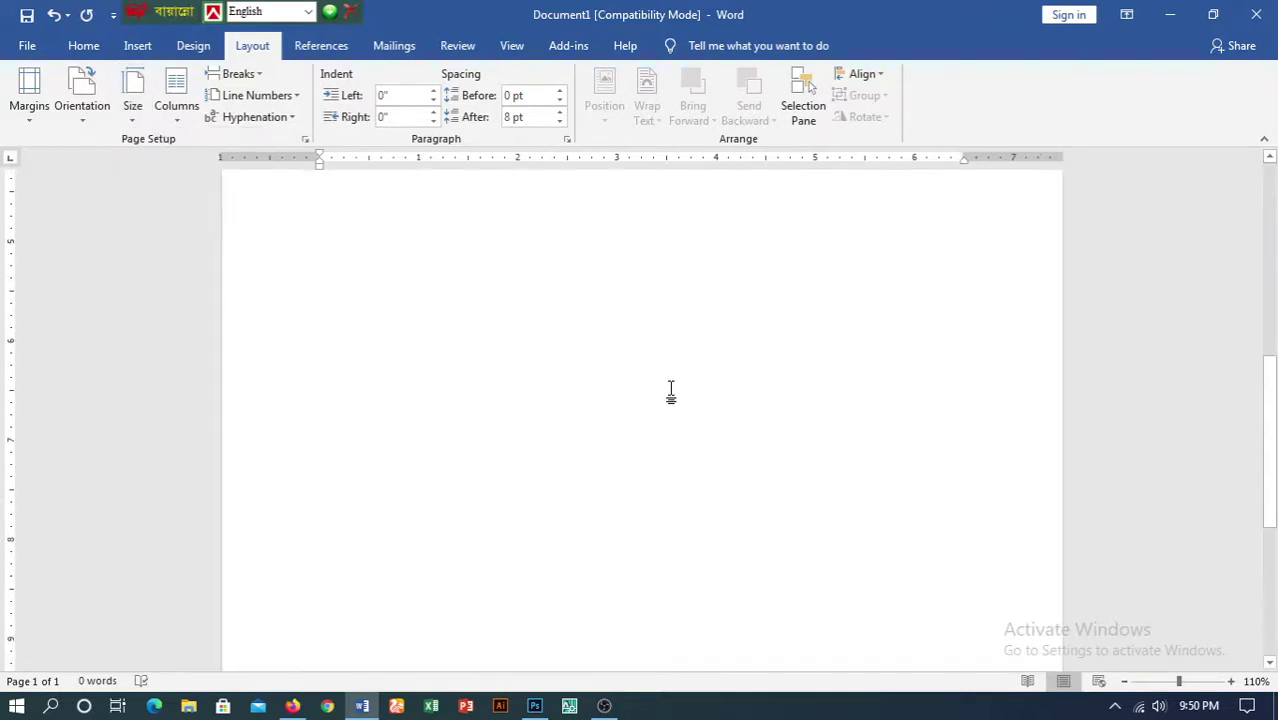
{"action": "scroll", "coordinate": [670, 387], "scroll_direction": "up", "scroll_amount": 5}
{"action": "scroll", "coordinate": [671, 390], "scroll_direction": "up", "scroll_amount": 5}
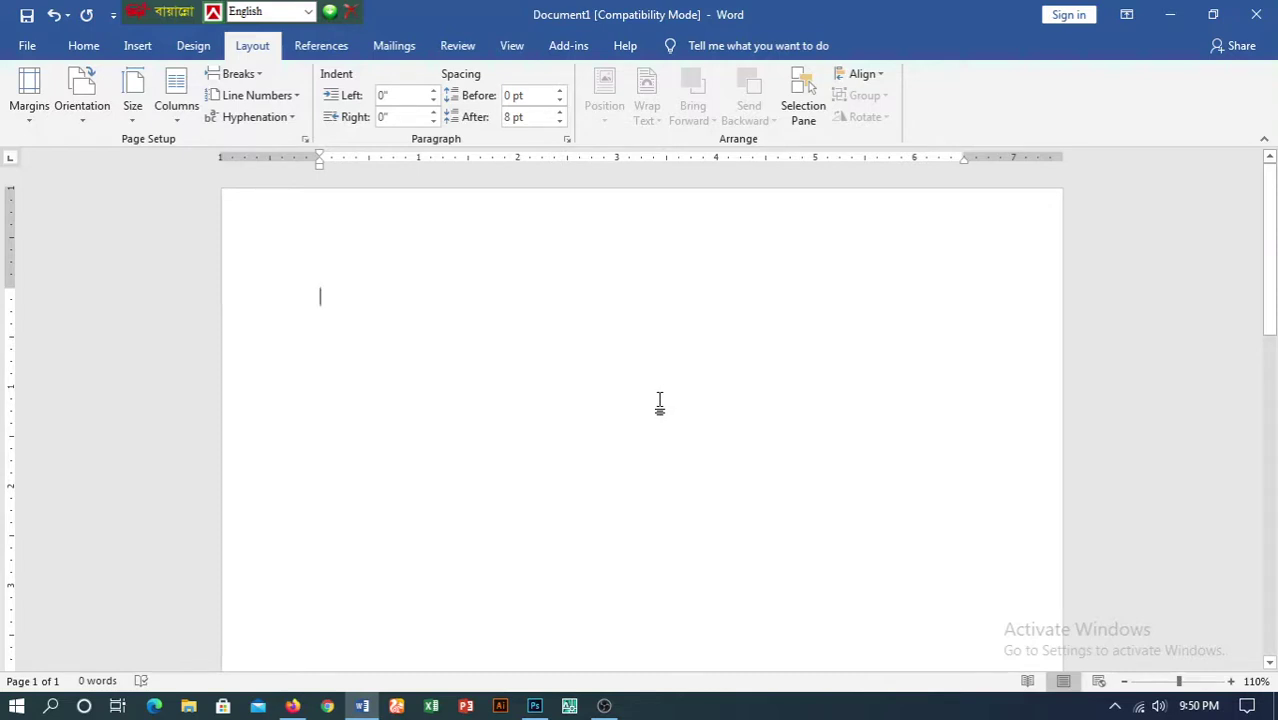
{"action": "scroll", "coordinate": [502, 403], "scroll_direction": "down", "scroll_amount": 5}
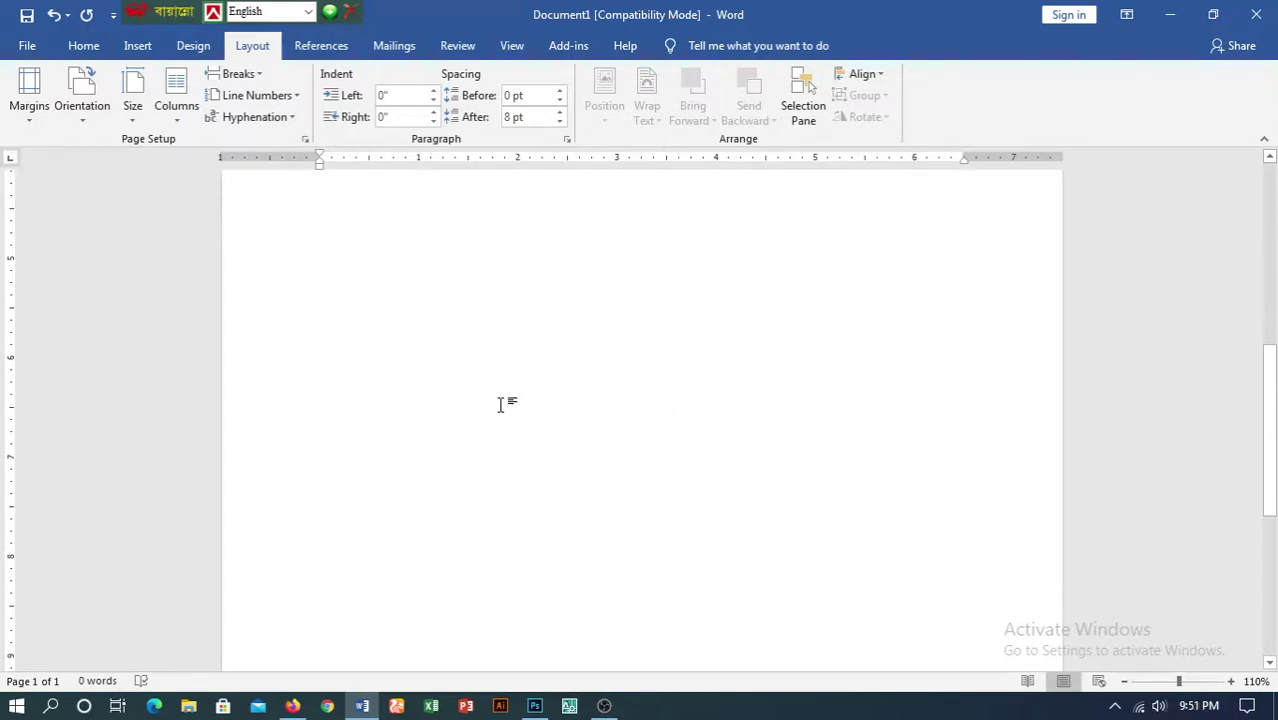
{"action": "scroll", "coordinate": [503, 402], "scroll_direction": "up", "scroll_amount": 5}
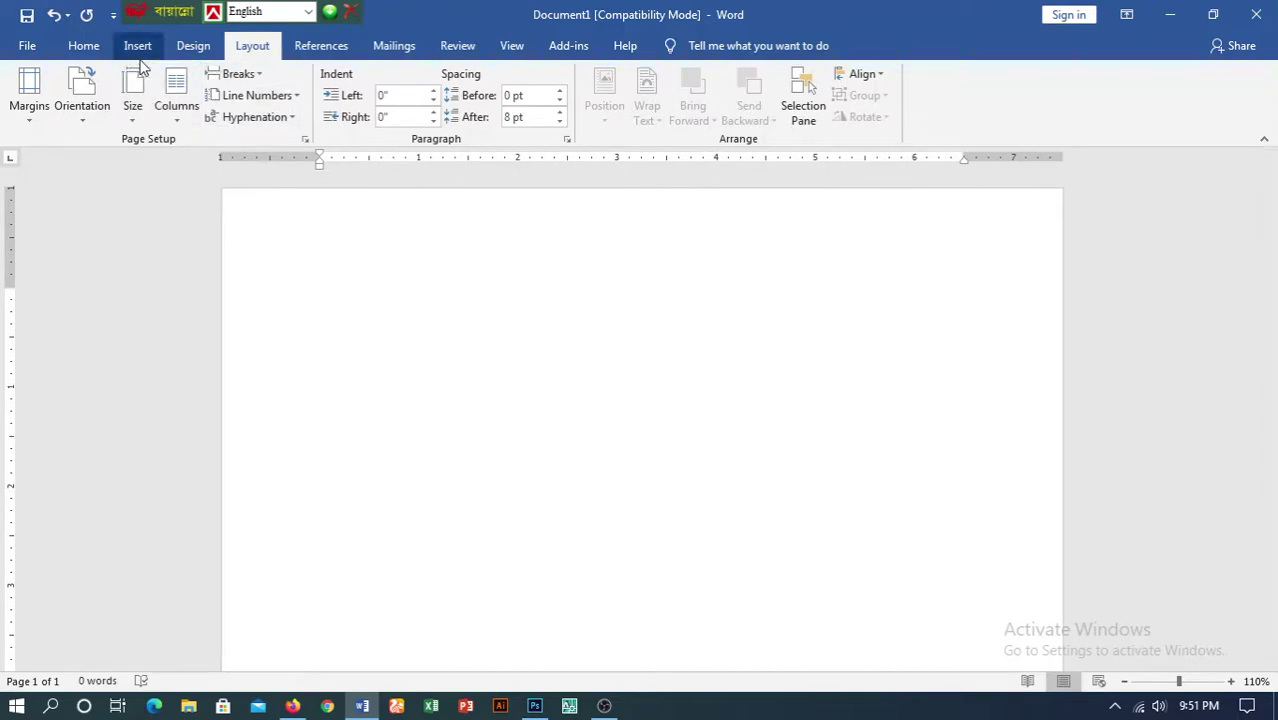
{"action": "left_click", "coordinate": [133, 108]}
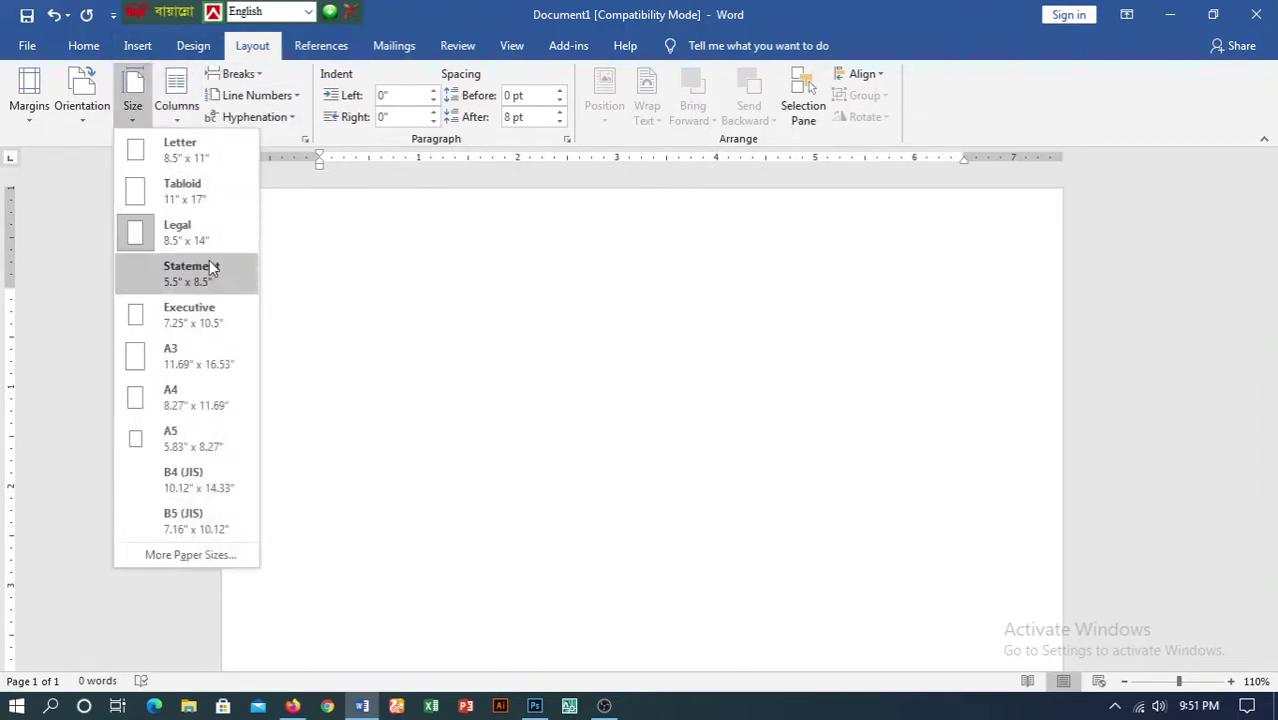
{"action": "left_click", "coordinate": [187, 402]}
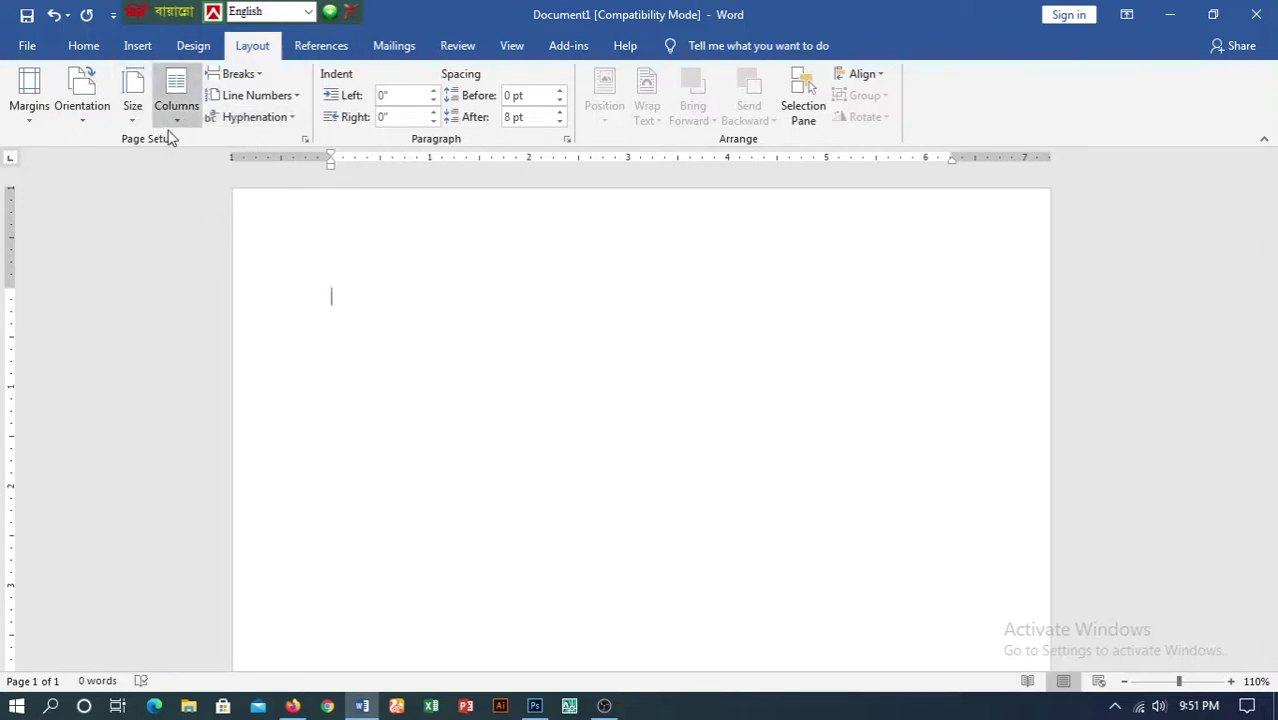
- Switch the page to landscape orientation
{"action": "left_click", "coordinate": [85, 121]}
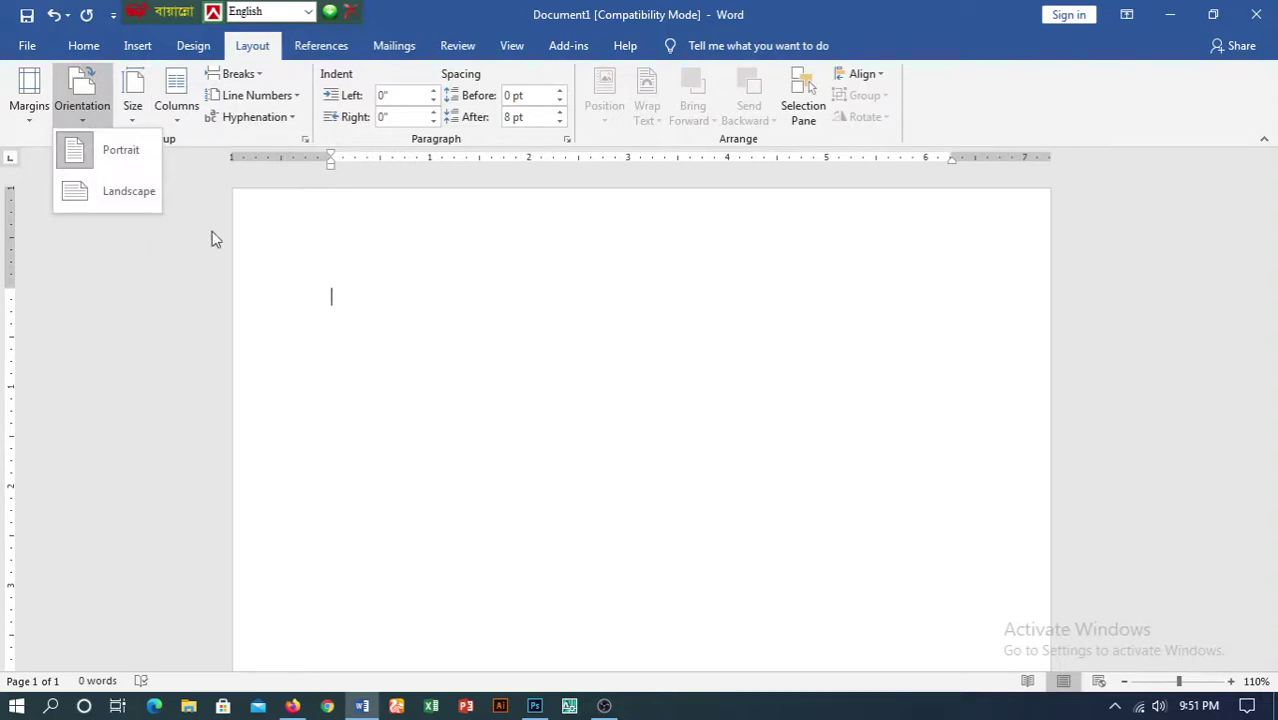
{"action": "scroll", "coordinate": [801, 366], "scroll_direction": "down", "scroll_amount": 4}
{"action": "scroll", "coordinate": [810, 360], "scroll_direction": "down", "scroll_amount": 3}
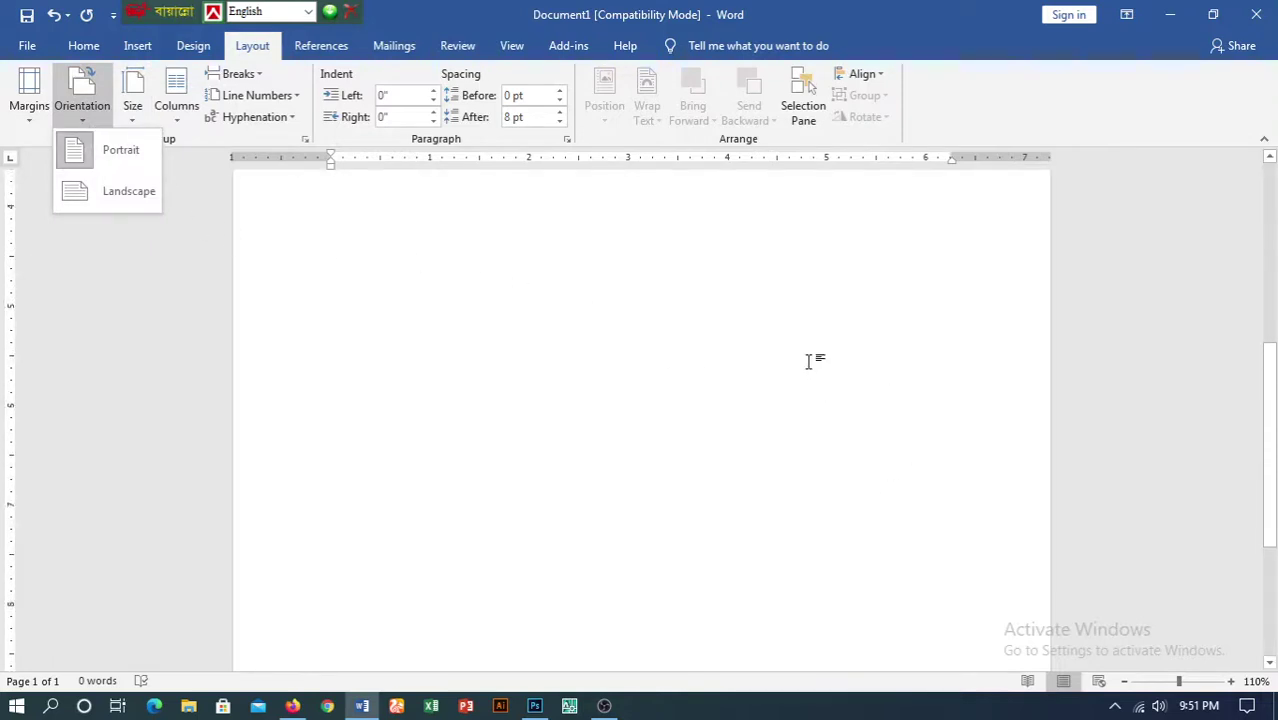
{"action": "scroll", "coordinate": [827, 397], "scroll_direction": "down", "scroll_amount": 2}
{"action": "scroll", "coordinate": [812, 425], "scroll_direction": "up", "scroll_amount": 4}
{"action": "scroll", "coordinate": [796, 451], "scroll_direction": "up", "scroll_amount": 5}
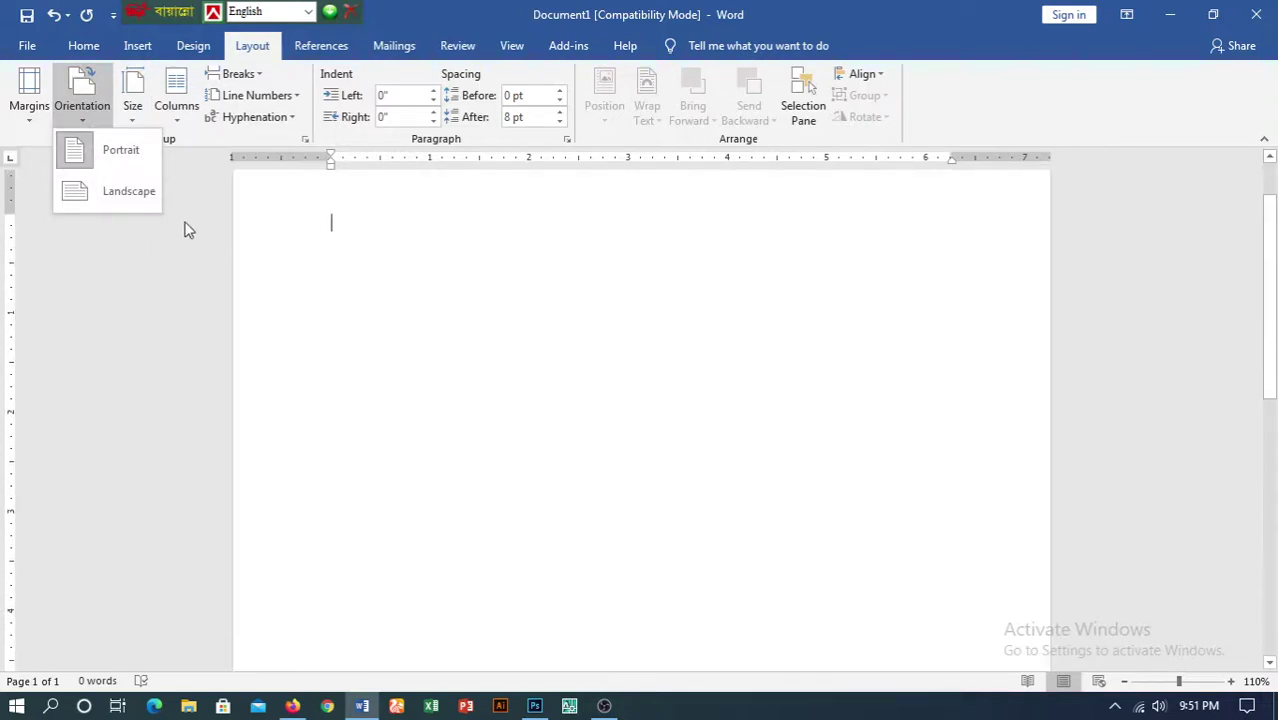
{"action": "left_click", "coordinate": [146, 197]}
- Review the landscape page, then return it to portrait orientation
{"action": "scroll", "coordinate": [856, 407], "scroll_direction": "down", "scroll_amount": 3}
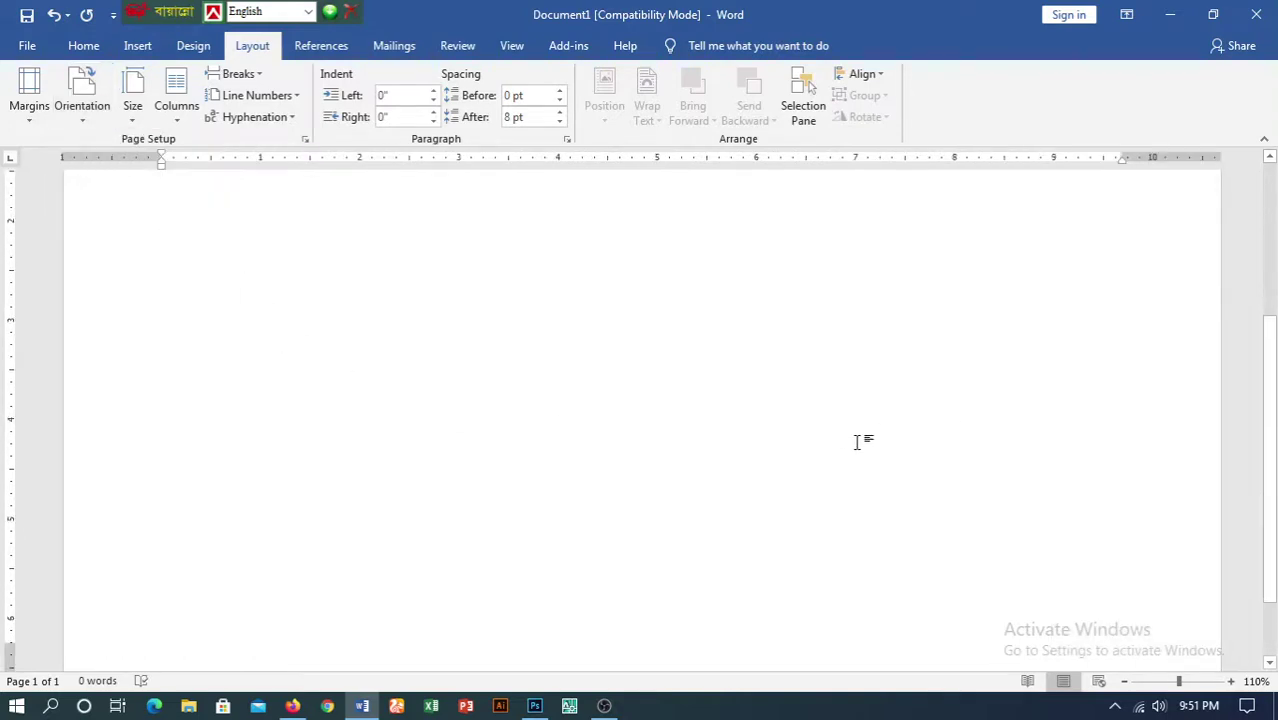
{"action": "scroll", "coordinate": [858, 408], "scroll_direction": "down", "scroll_amount": 2}
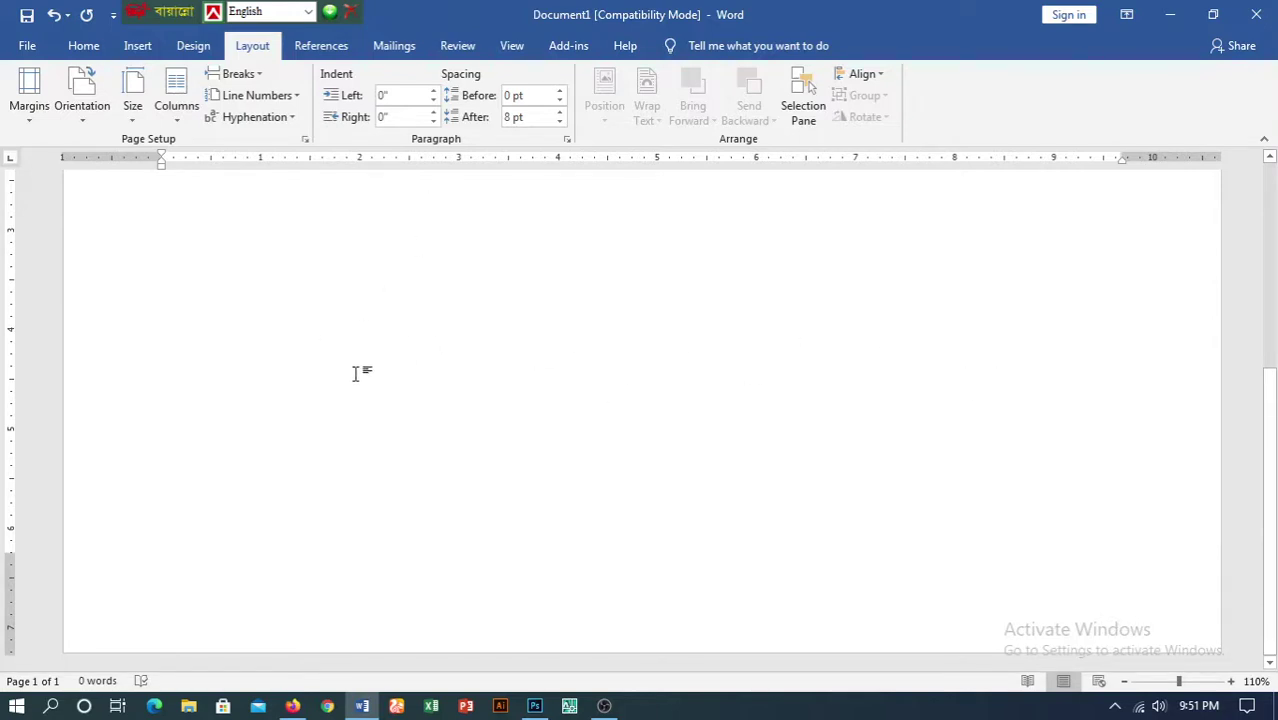
{"action": "scroll", "coordinate": [350, 373], "scroll_direction": "up", "scroll_amount": 3}
{"action": "scroll", "coordinate": [900, 300], "scroll_direction": "up", "scroll_amount": 2}
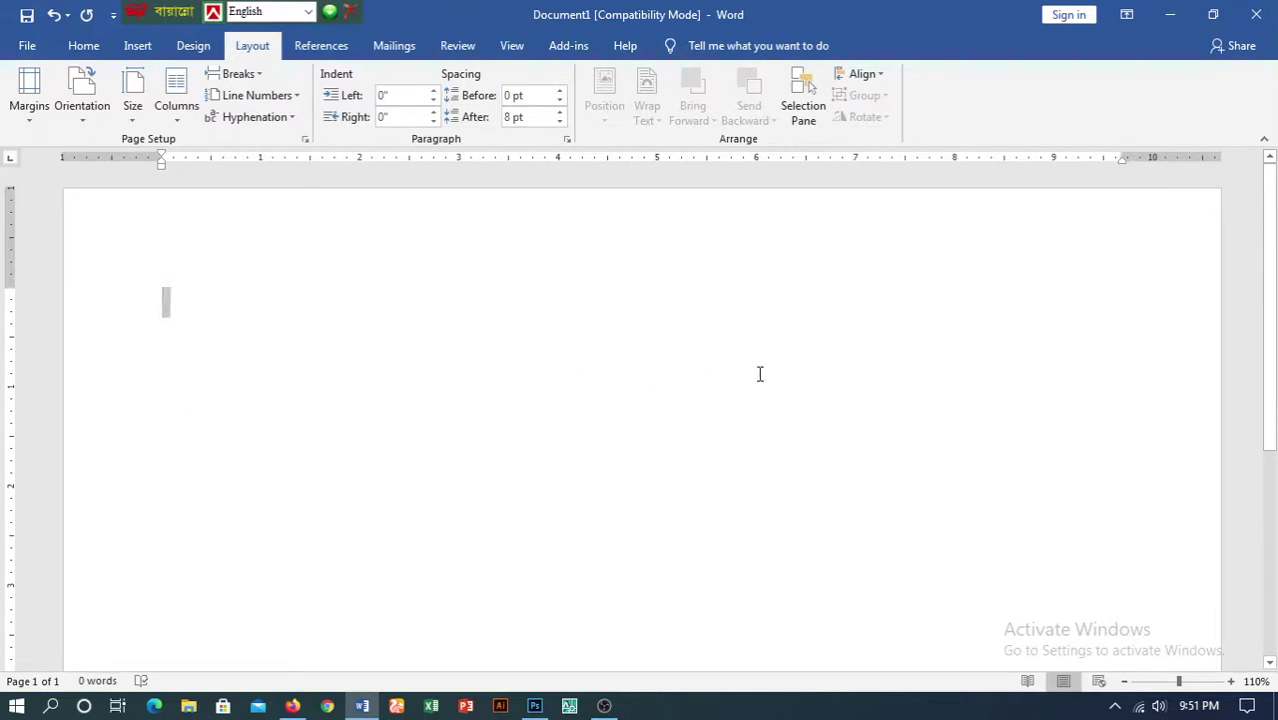
{"action": "left_click", "coordinate": [85, 117]}
{"action": "left_click", "coordinate": [117, 149]}
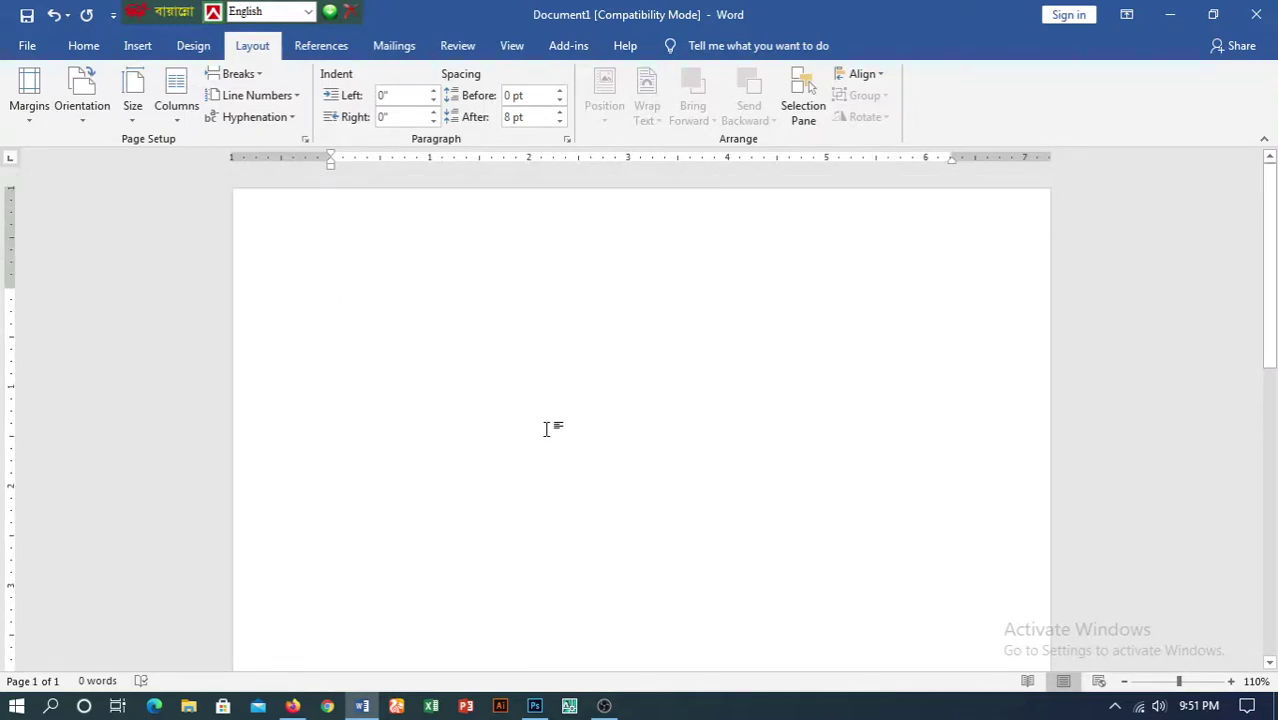
- Type 'MS word Page Setup system' and 'MS Word page setting' a line down the page
{"action": "key", "text": "Return"}
{"action": "key", "text": "Return"}
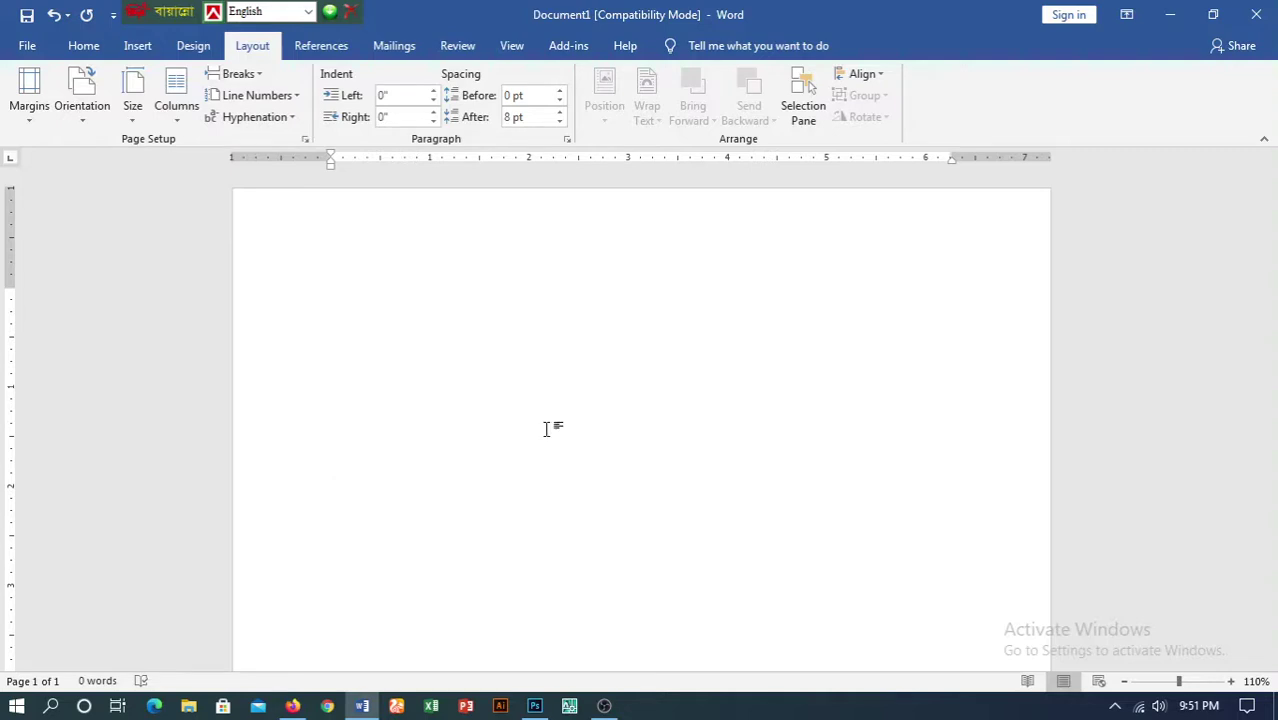
{"action": "type", "text": "MSw"}
{"action": "type", "text": "ord Page Setup system"}
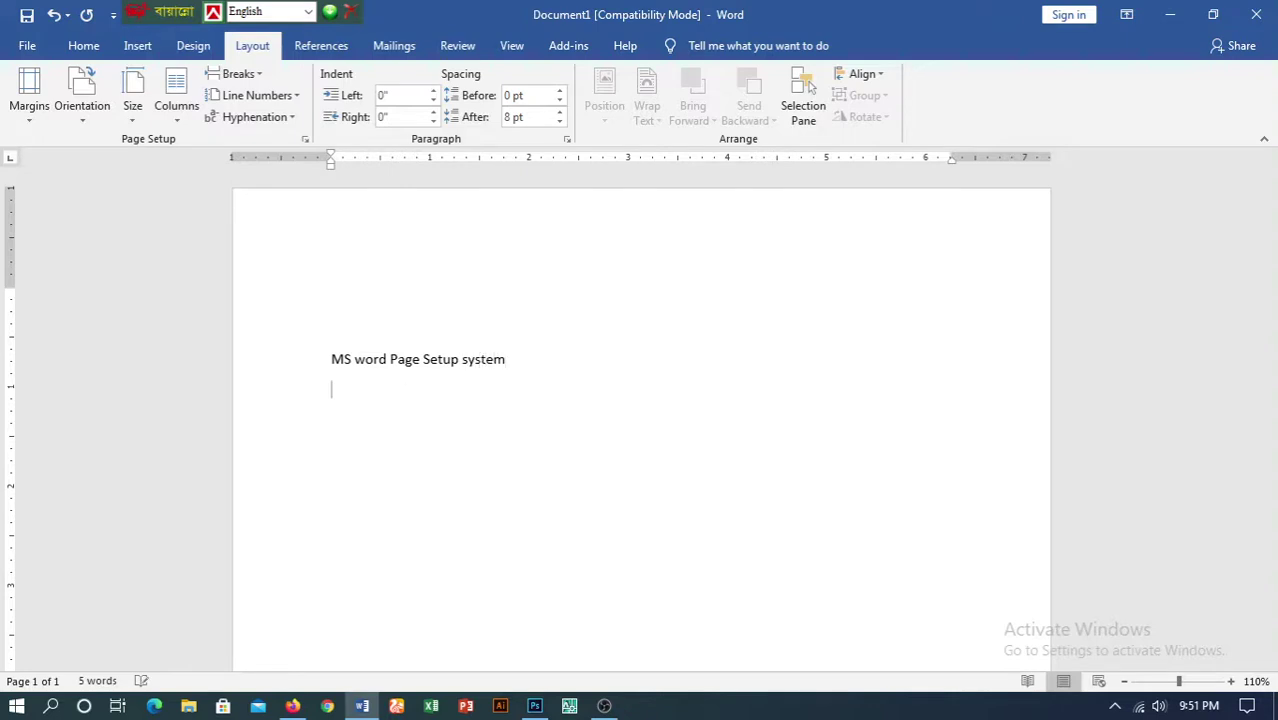
{"action": "type", "text": "MS "}
{"action": "type", "text": "Word page setting"}
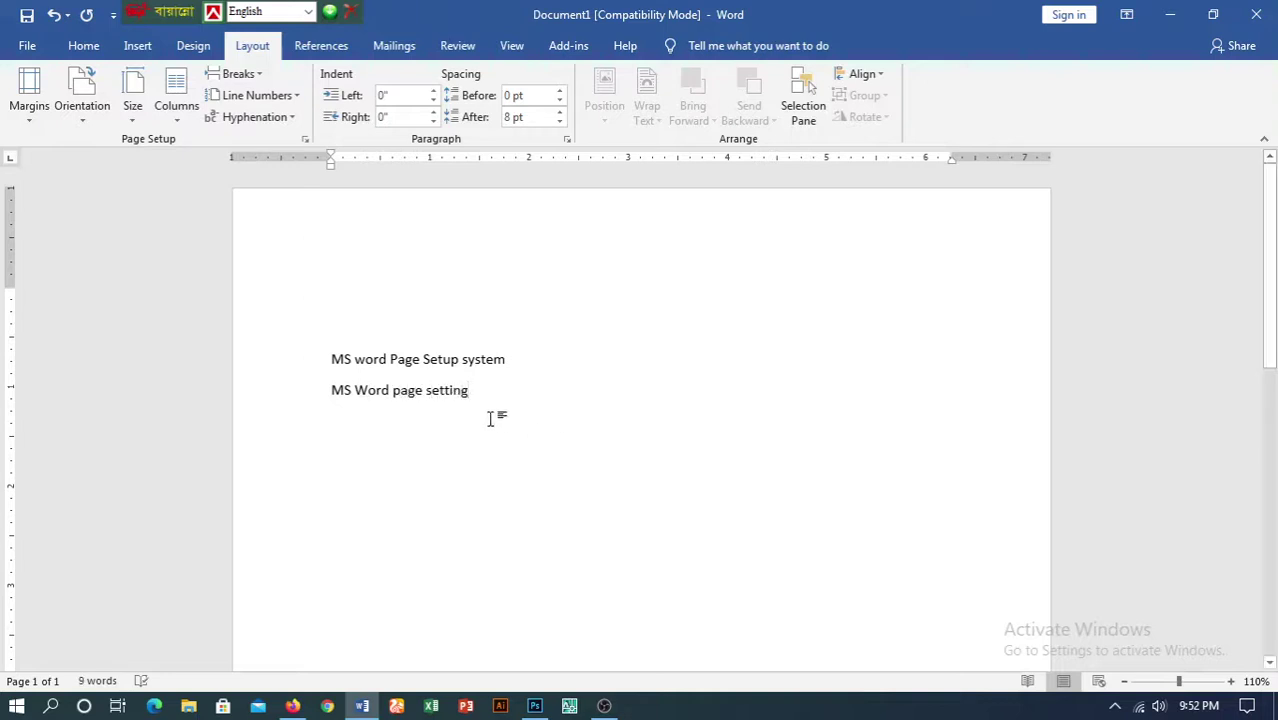
- Select both lines and enlarge their font to size 38 with Ctrl+] and Ctrl+[
{"action": "left_click_drag", "start_coordinate": [490, 418], "coordinate": [228, 352]}
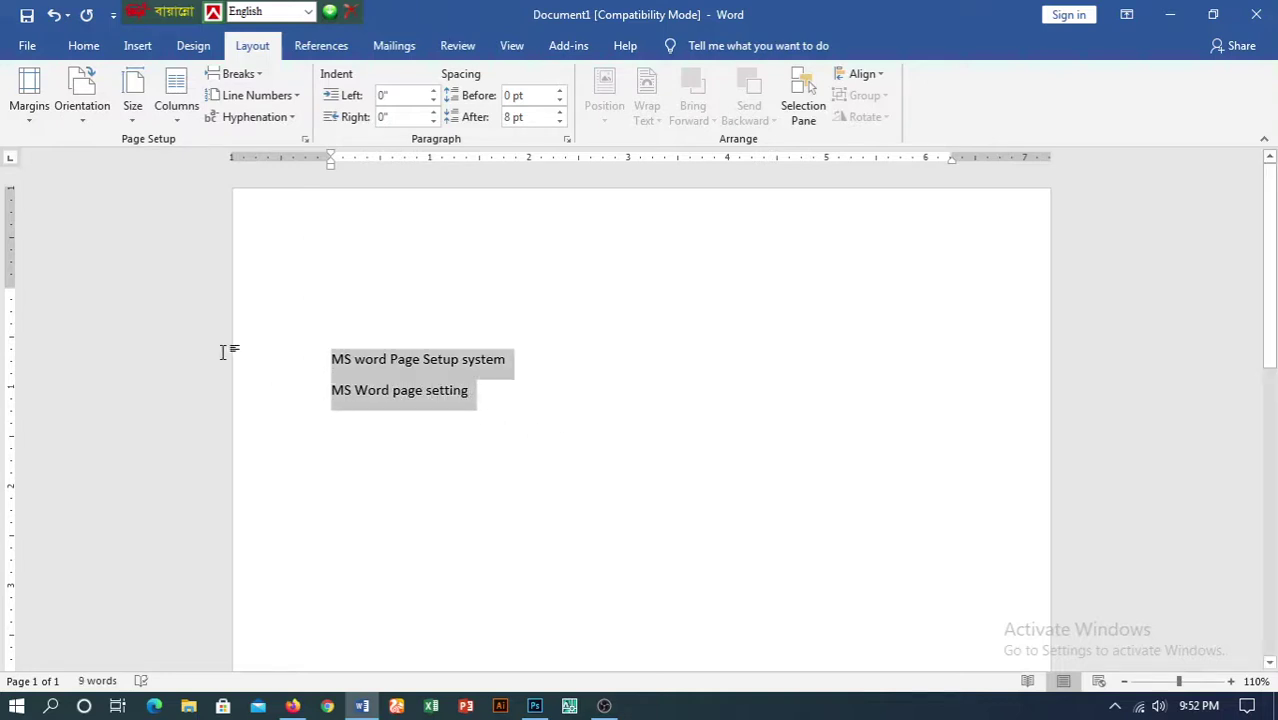
{"action": "key", "text": "ctrl+bracketright"}
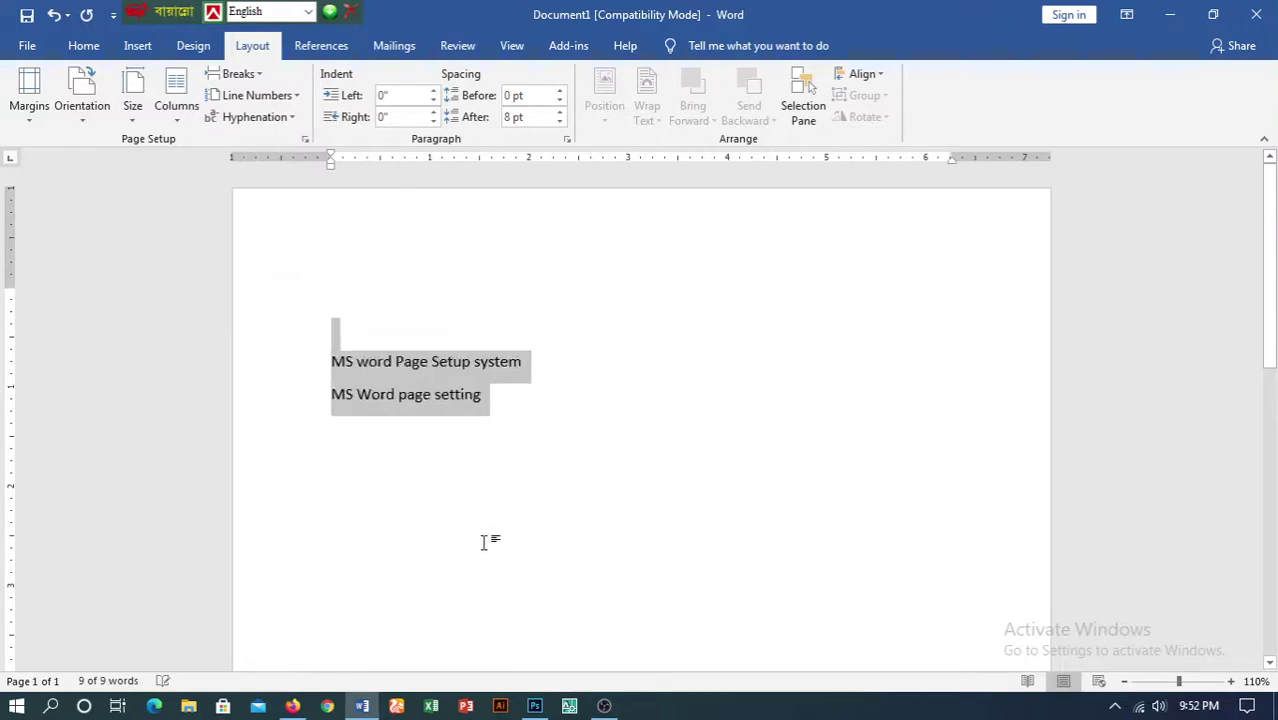
{"action": "key", "text": "ctrl+bracketright"}
{"action": "key", "text": "ctrl+bracketright"}
{"action": "key", "text": "ctrl+bracketright"}
{"action": "key", "text": "ctrl+bracketright"}
{"action": "key", "text": "ctrl+bracketright"}
{"action": "key", "text": "ctrl+bracketright"}
{"action": "key", "text": "ctrl+bracketright"}
{"action": "key", "text": "ctrl+bracketright"}
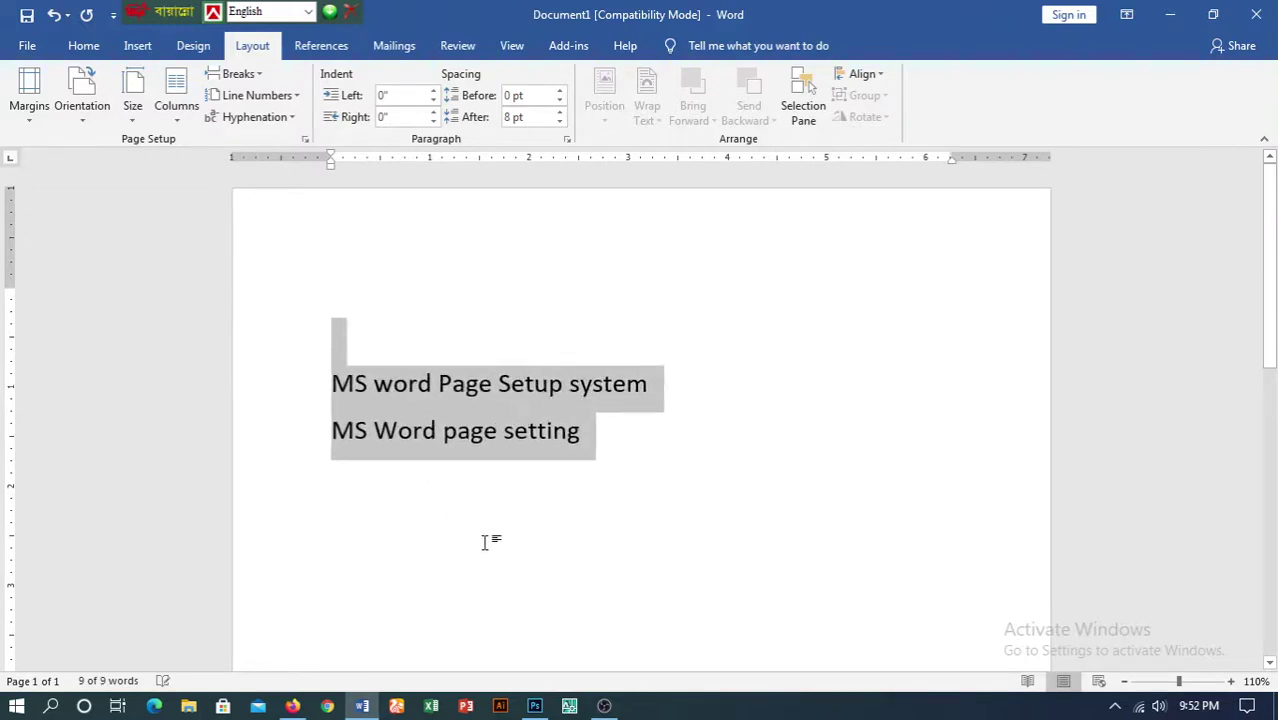
{"action": "key", "text": "ctrl+bracketright"}
{"action": "key", "text": "ctrl+bracketright"}
{"action": "key", "text": "ctrl+bracketright"}
{"action": "key", "text": "ctrl+bracketright"}
{"action": "key", "text": "ctrl+bracketright"}
{"action": "key", "text": "ctrl+bracketright"}
{"action": "key", "text": "ctrl+bracketright"}
{"action": "key", "text": "ctrl+bracketright"}
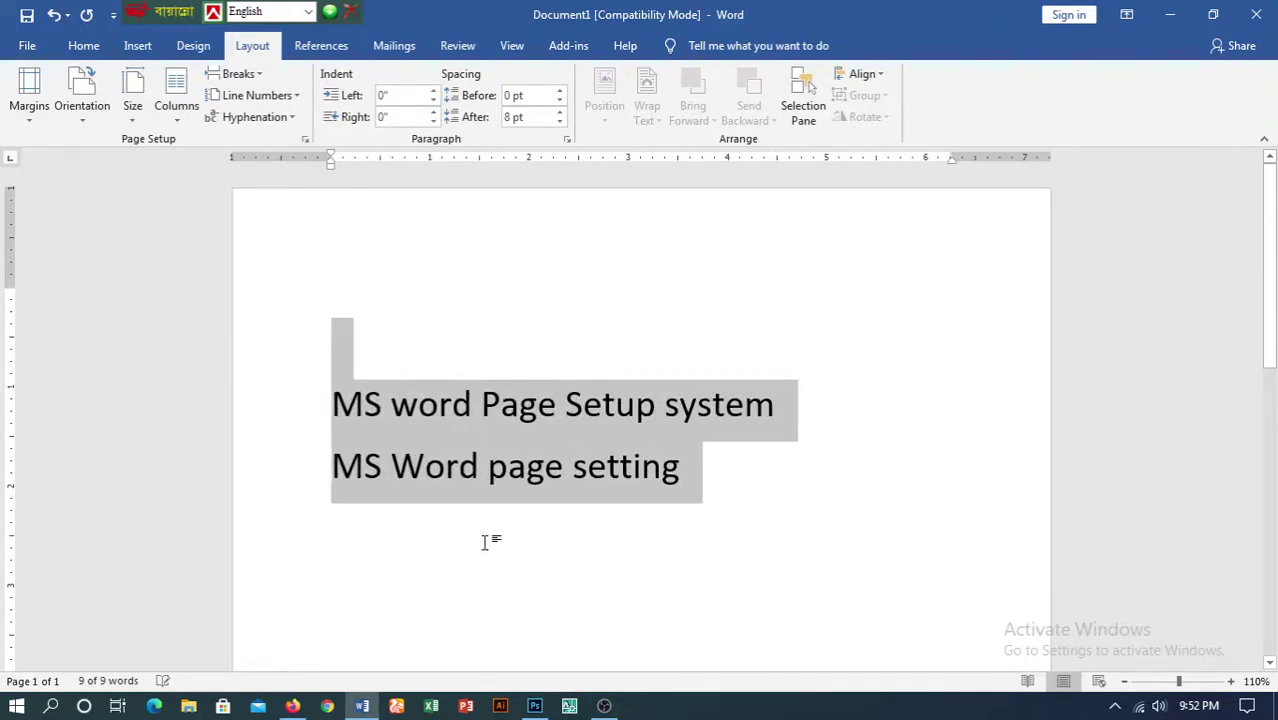
{"action": "key", "text": "ctrl+bracketright"}
{"action": "key", "text": "ctrl+bracketright"}
{"action": "key", "text": "ctrl+bracketright"}
{"action": "key", "text": "ctrl+bracketright"}
{"action": "key", "text": "ctrl+bracketright"}
{"action": "key", "text": "ctrl+bracketright"}
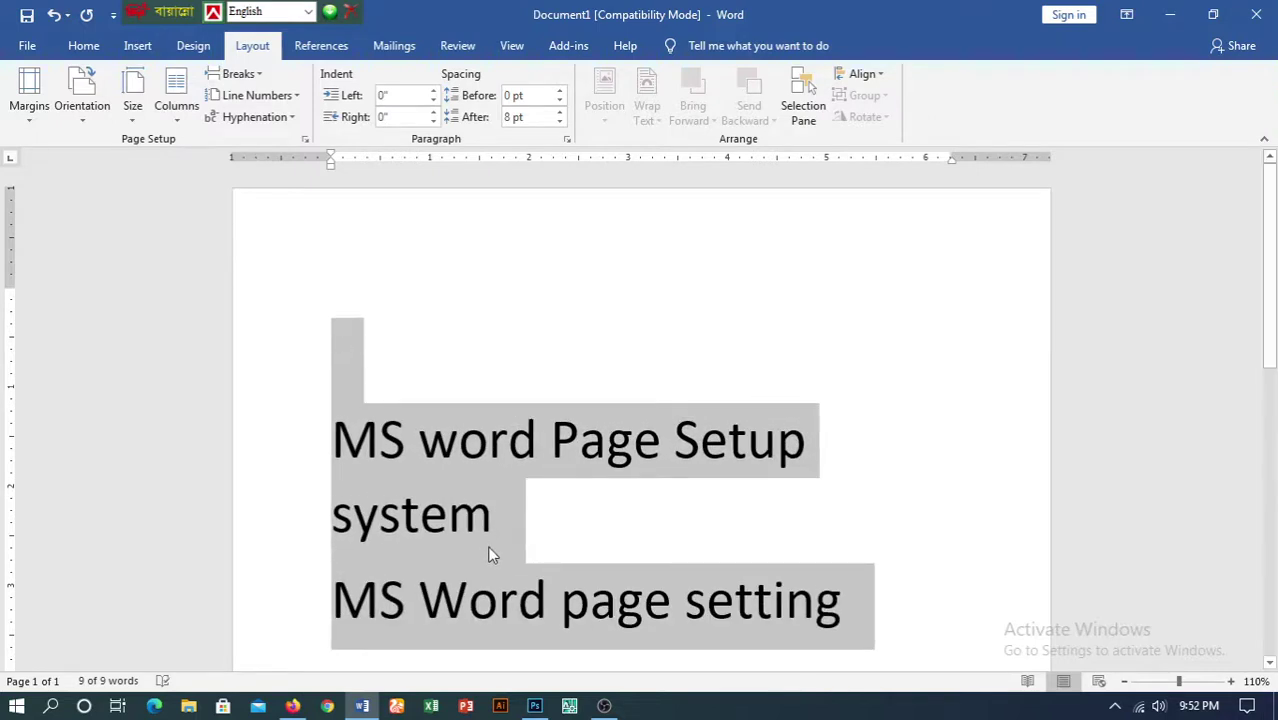
{"action": "key", "text": "ctrl+bracketleft"}
{"action": "key", "text": "ctrl+bracketleft"}
{"action": "key", "text": "ctrl+bracketleft"}
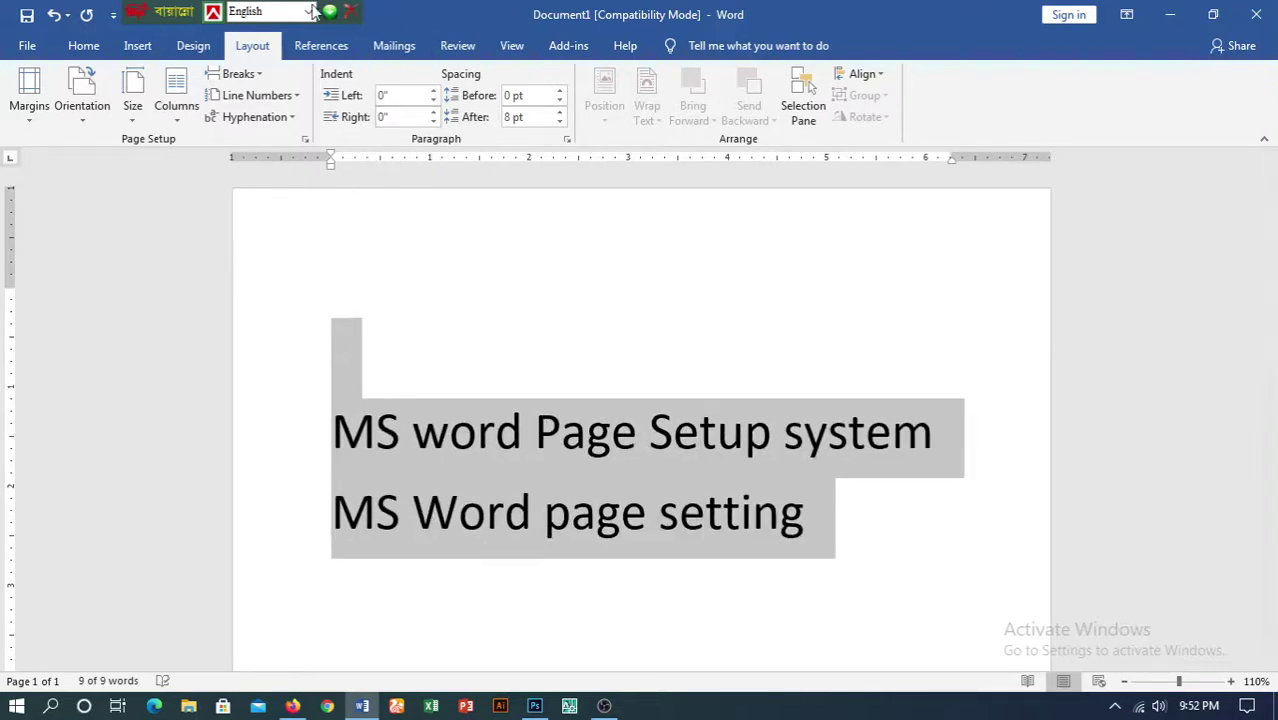
- Colour the selected lines red using the Home tab's Font Color list
{"action": "left_click", "coordinate": [87, 45]}
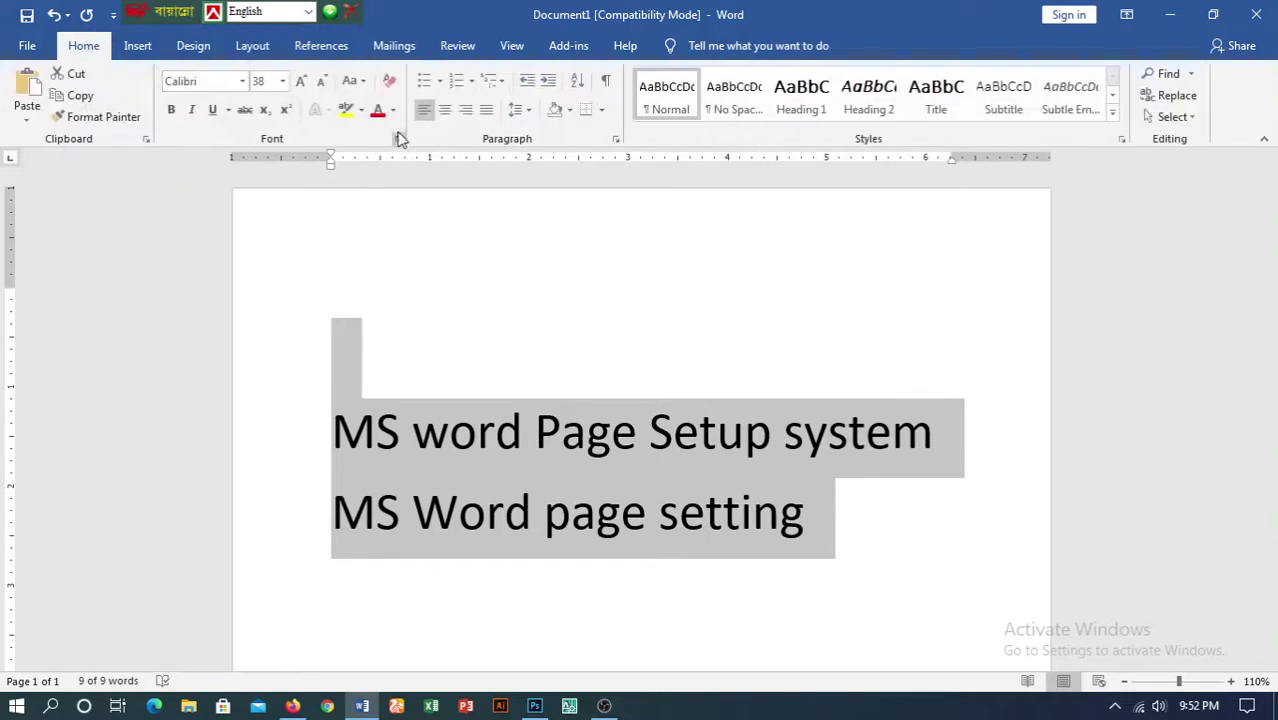
{"action": "left_click", "coordinate": [396, 111]}
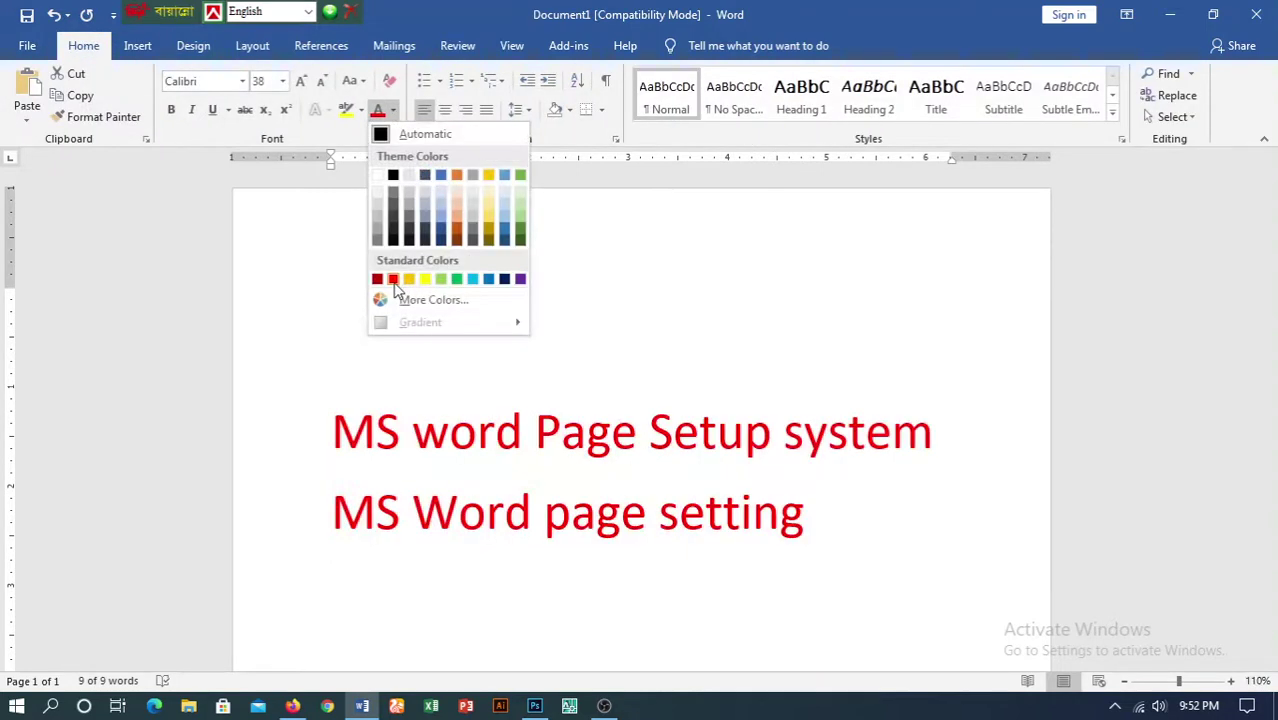
{"action": "left_click", "coordinate": [378, 279]}
{"action": "left_click", "coordinate": [525, 474]}
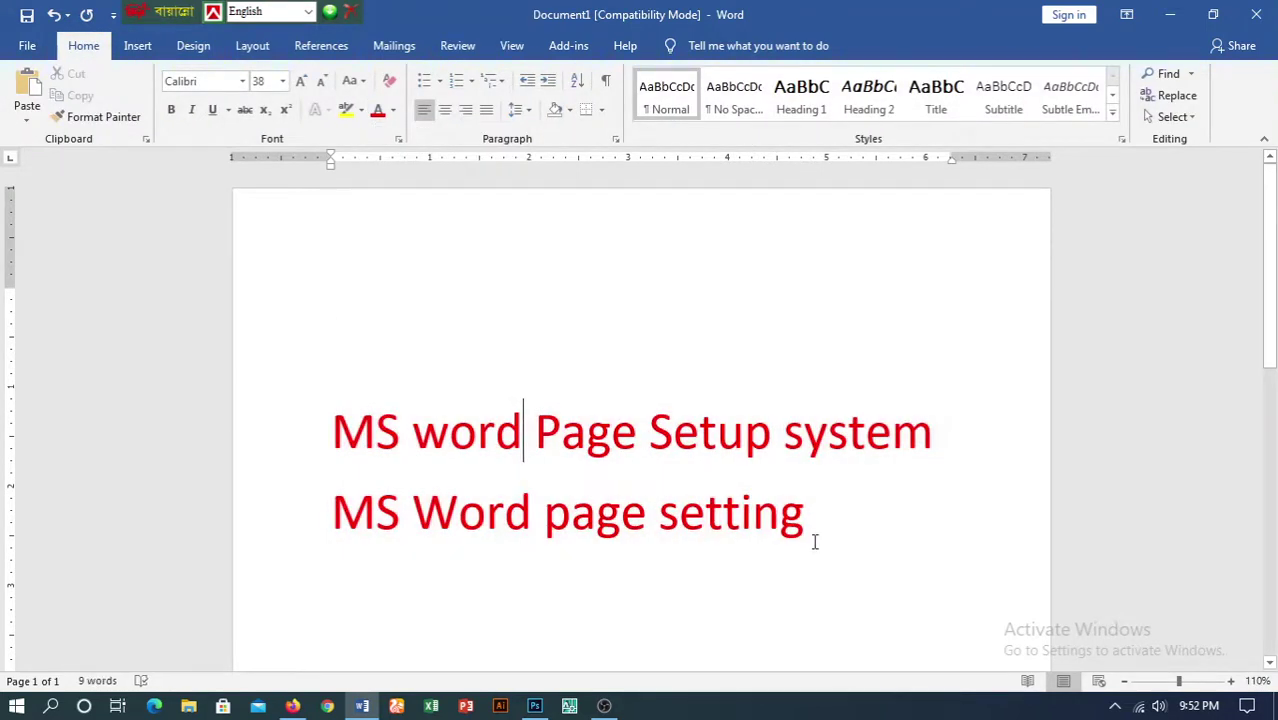
- Colour the second line, 'MS Word page setting', green
{"action": "left_click_drag", "start_coordinate": [833, 540], "coordinate": [372, 530]}
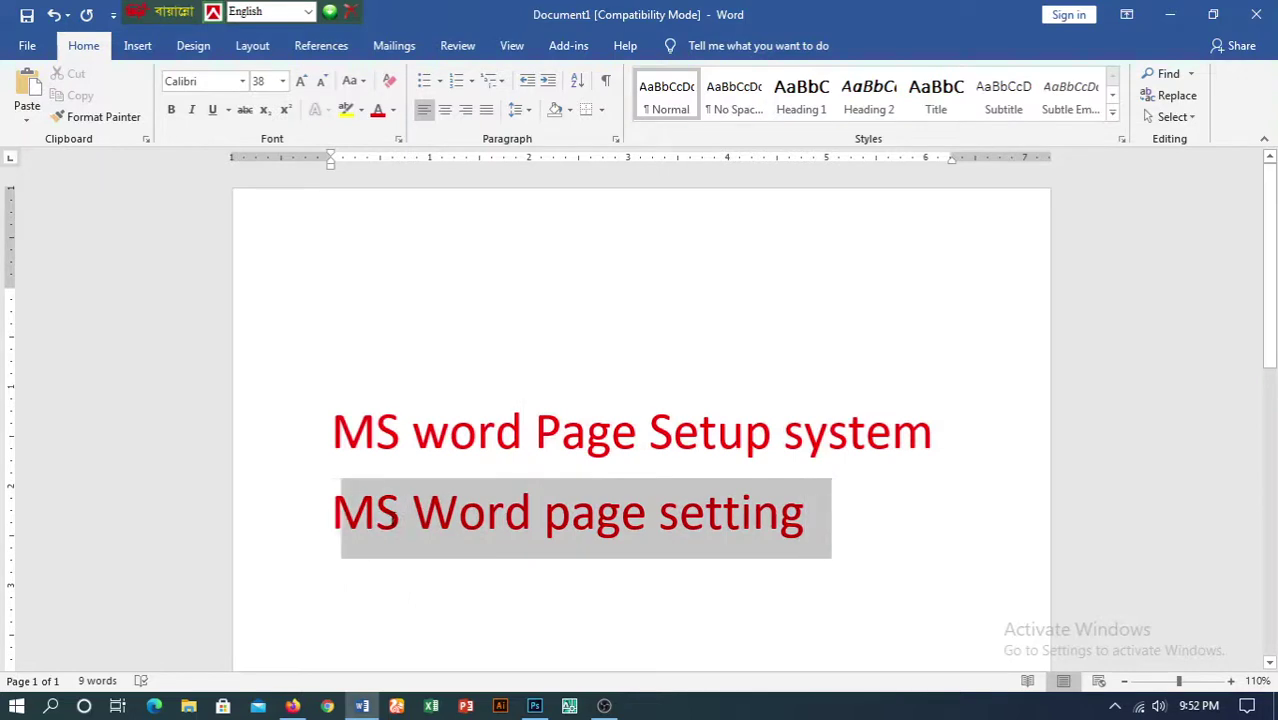
{"action": "left_click", "coordinate": [393, 110]}
{"action": "left_click", "coordinate": [519, 176]}
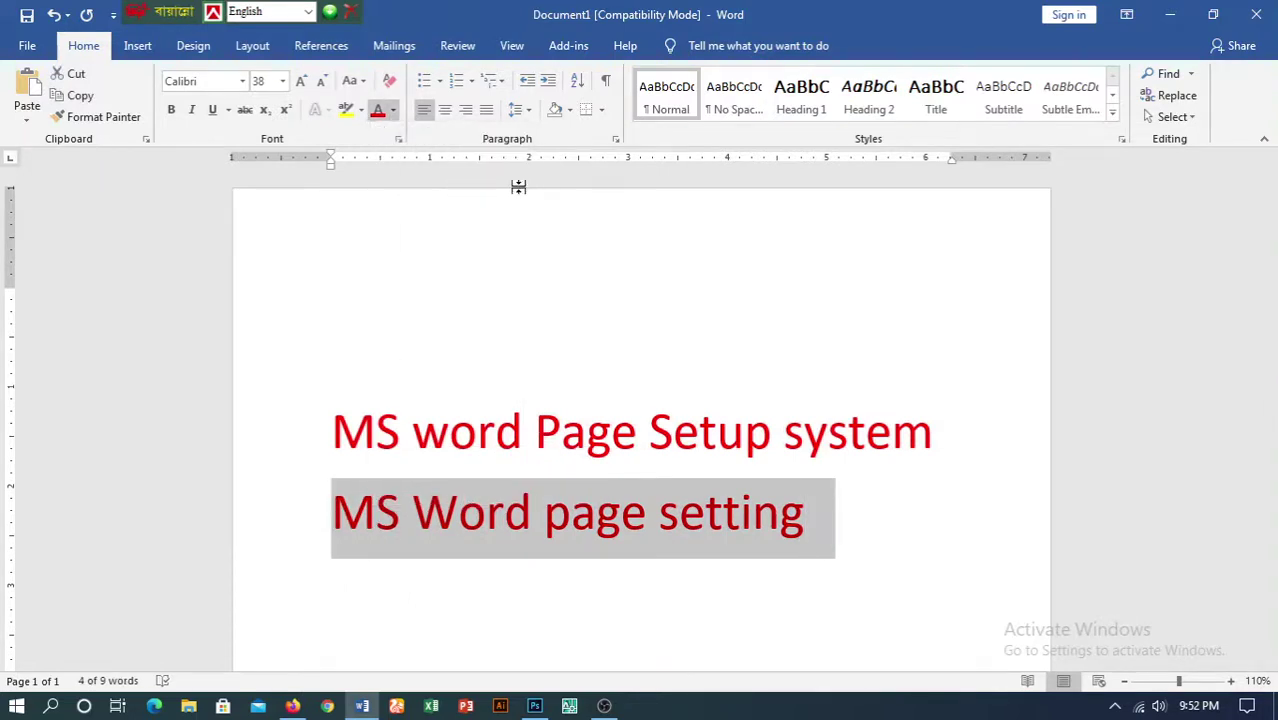
{"action": "left_click", "coordinate": [596, 562]}
- Start a new empty line after the word 'setting'
{"action": "scroll", "coordinate": [366, 384], "scroll_direction": "down", "scroll_amount": 2}
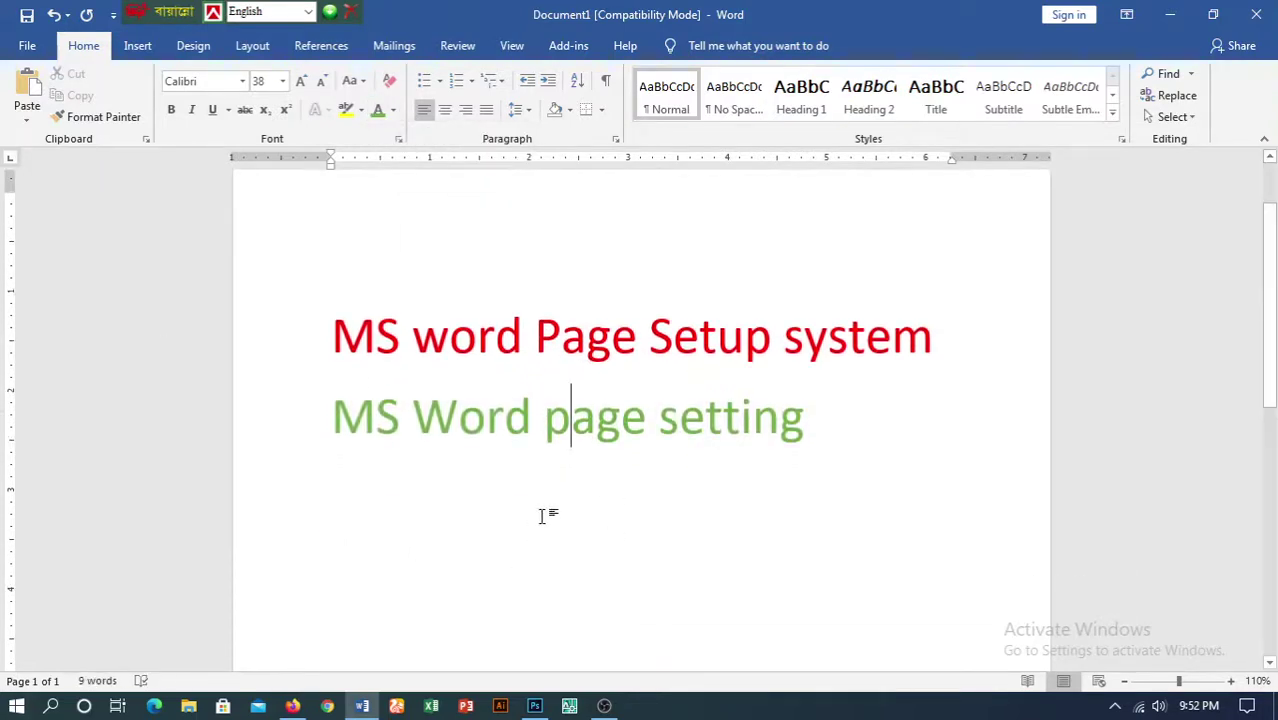
{"action": "scroll", "coordinate": [455, 458], "scroll_direction": "up", "scroll_amount": 1}
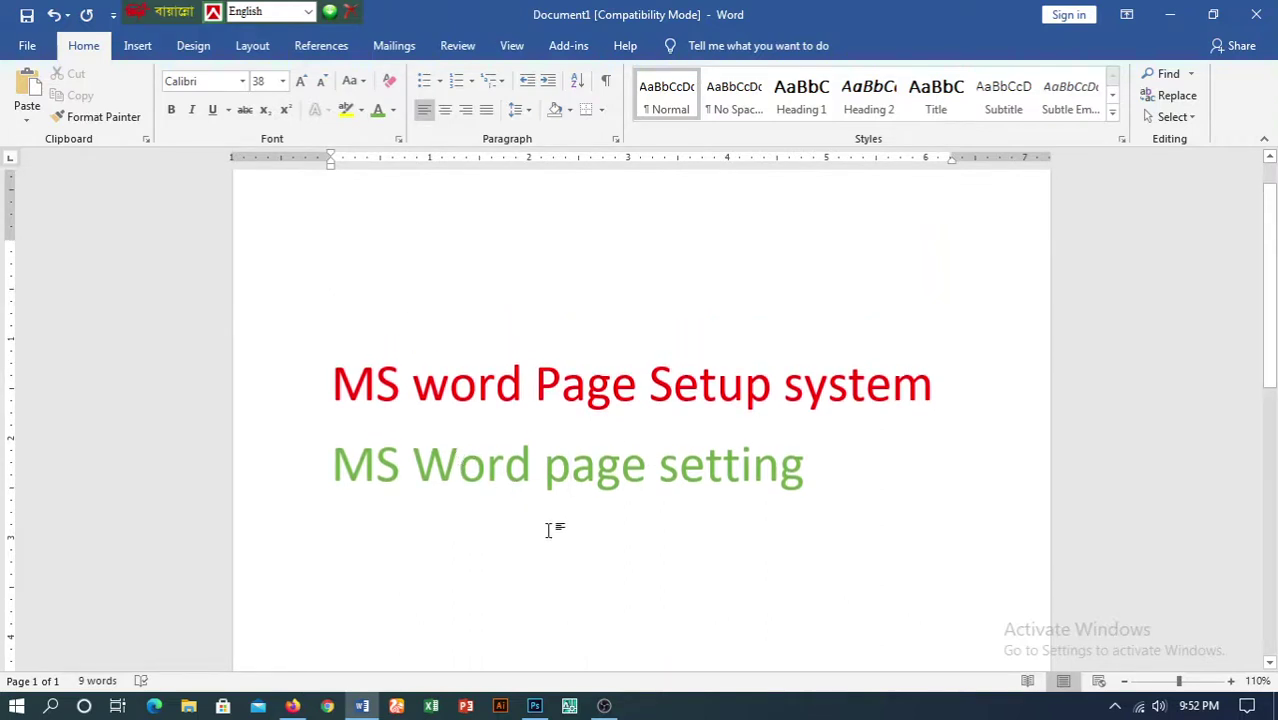
{"action": "scroll", "coordinate": [550, 520], "scroll_direction": "up", "scroll_amount": 1}
{"action": "scroll", "coordinate": [570, 515], "scroll_direction": "down", "scroll_amount": 1}
{"action": "scroll", "coordinate": [700, 470], "scroll_direction": "down", "scroll_amount": 1}
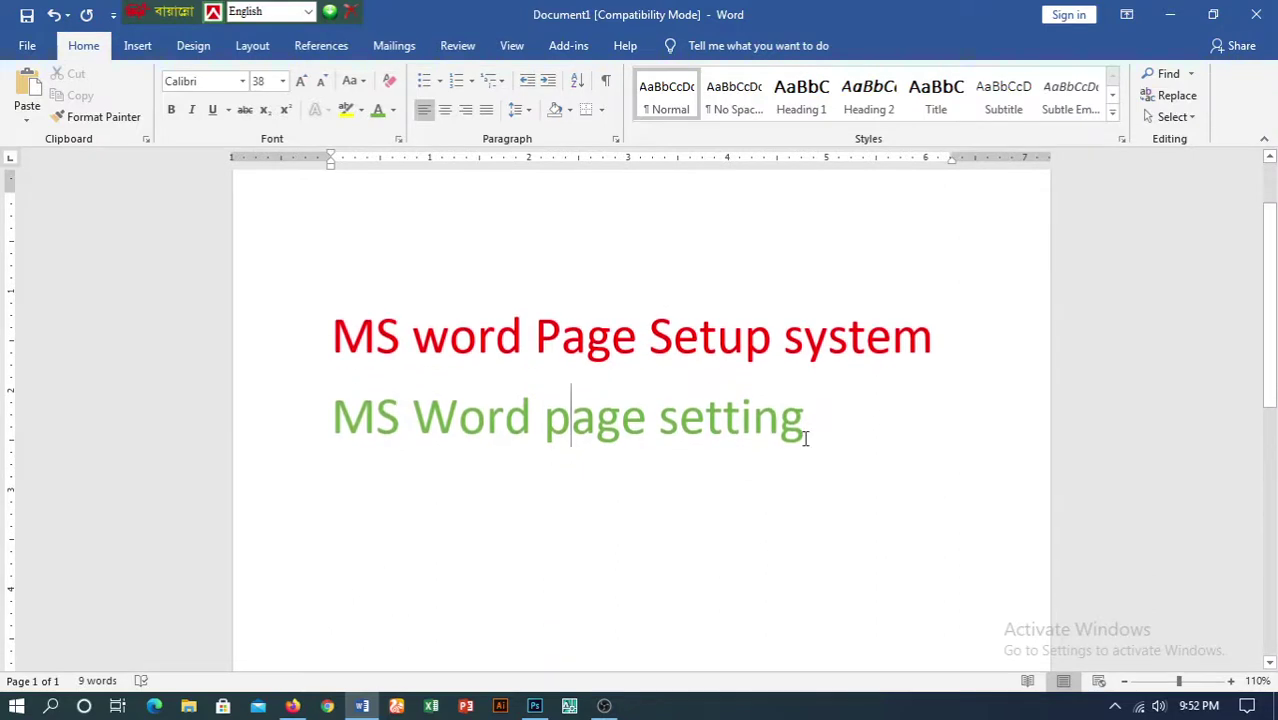
{"action": "left_click", "coordinate": [806, 434]}
{"action": "key", "text": "Return"}
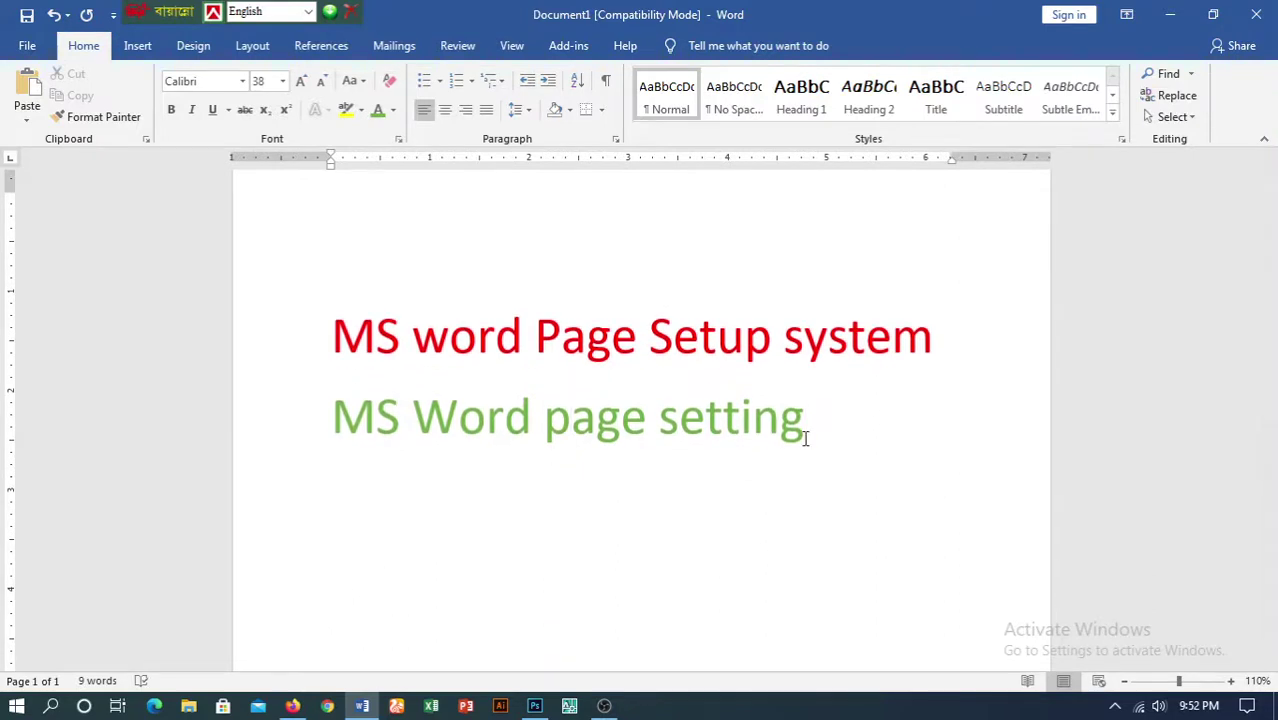
- Type 'bangla' on the third line, leaving the font name unchanged
{"action": "type", "text": "bang"}
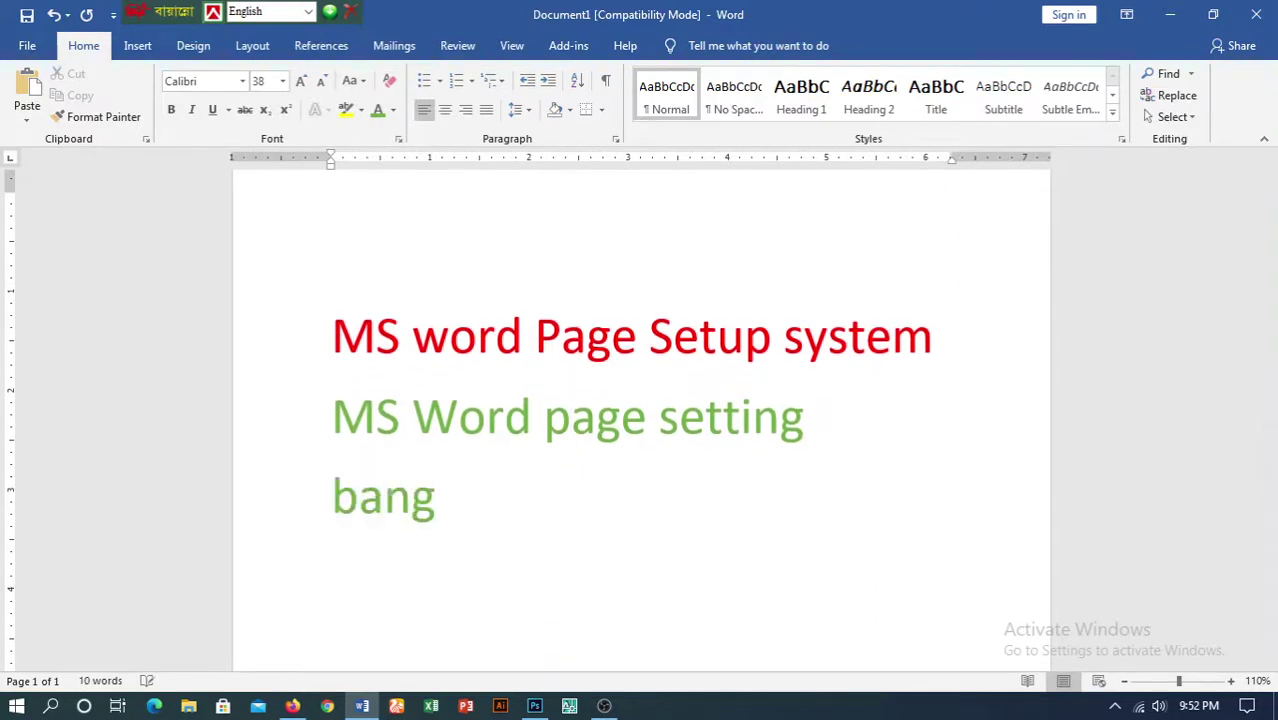
{"action": "type", "text": "la"}
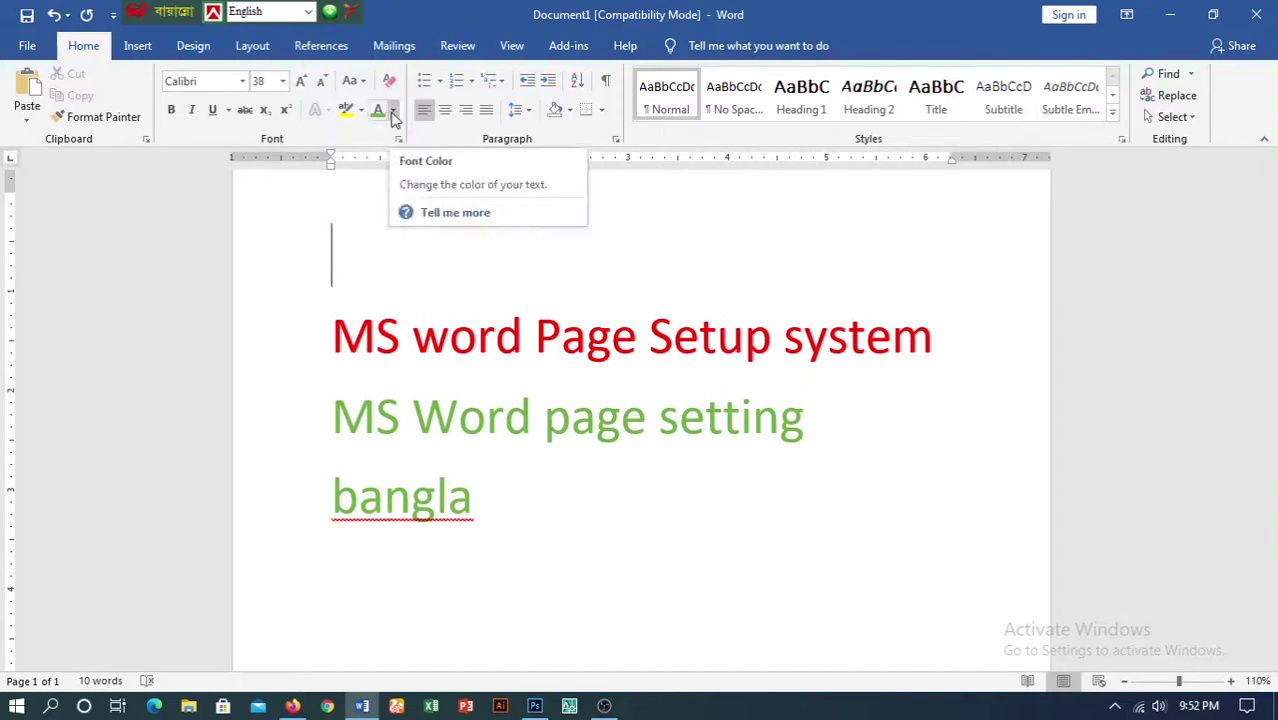
{"action": "left_click", "coordinate": [241, 82]}
{"action": "left_click", "coordinate": [560, 224]}
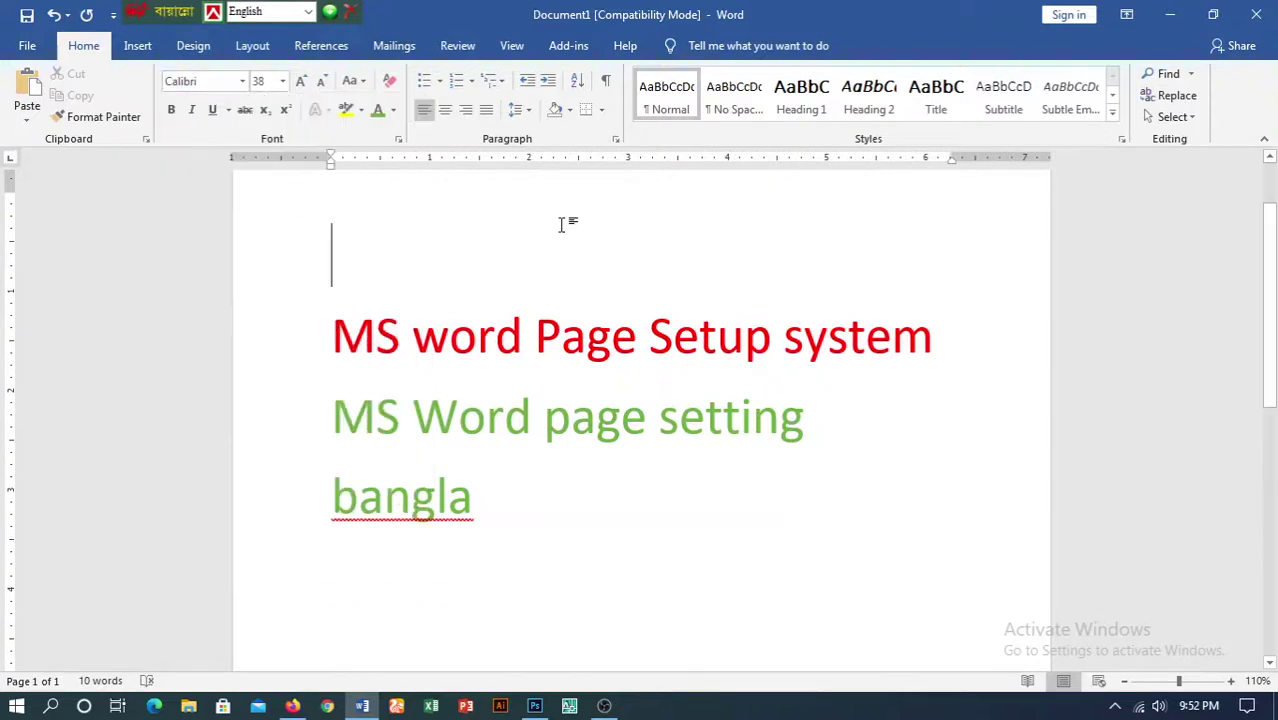